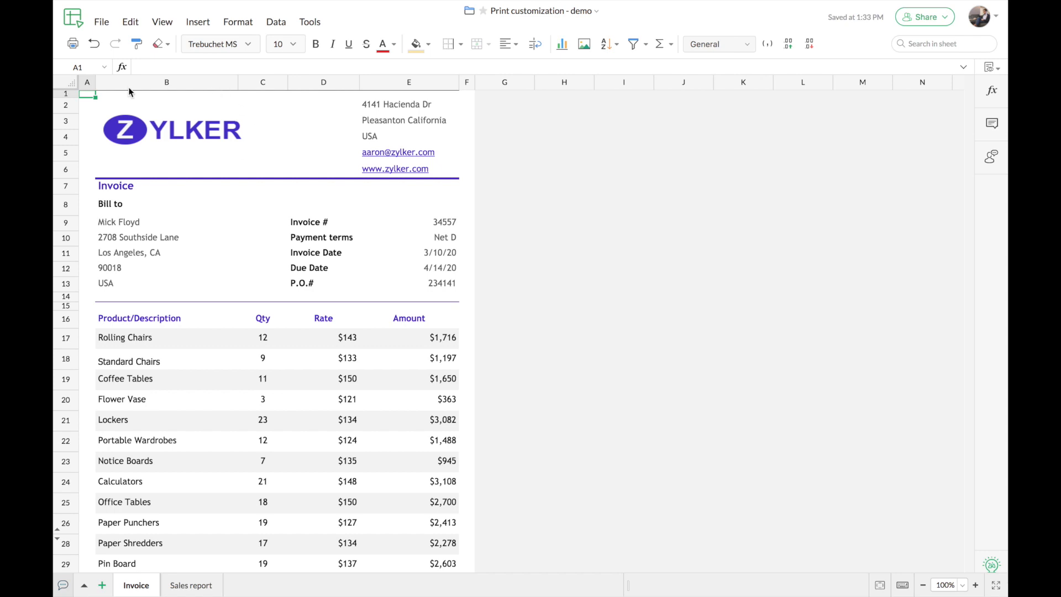
Look over the Invoice sheet from the logo to the total and open its print preview.
click(218, 129)
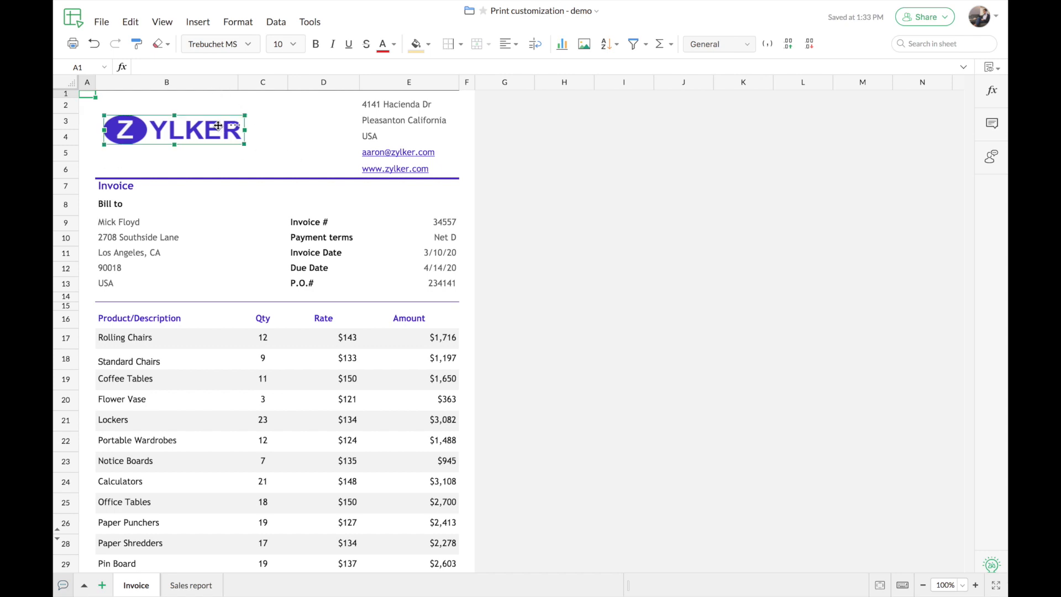
click(481, 190)
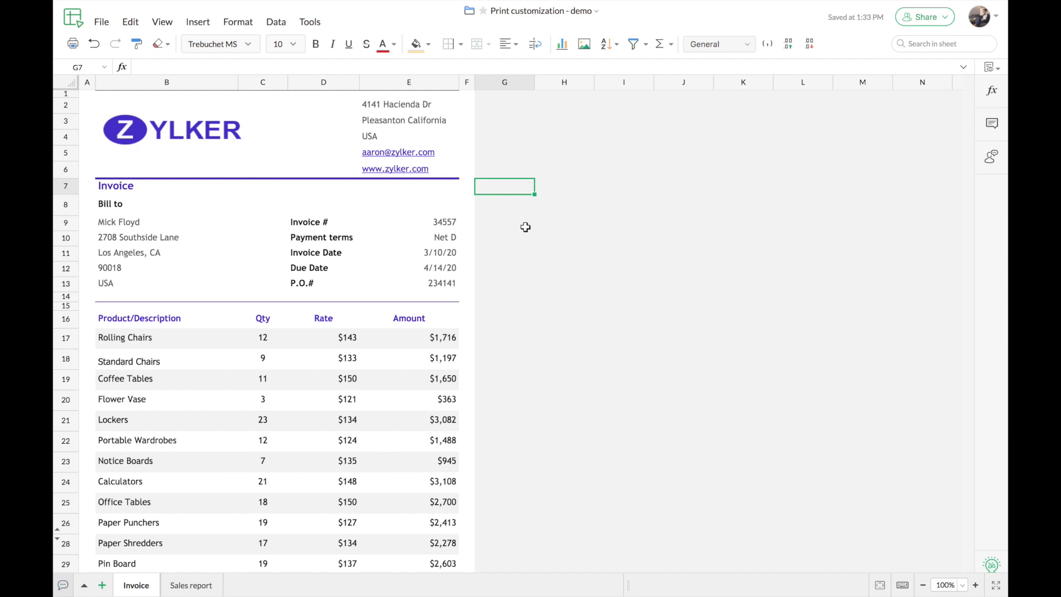
scroll(526, 228, down, 4)
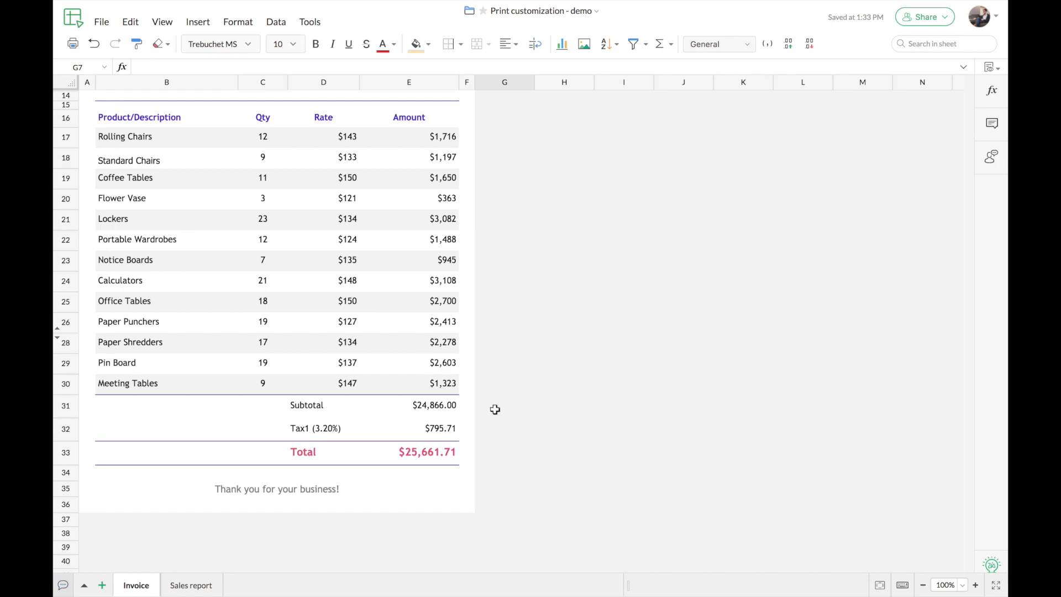
scroll(495, 409, up, 4)
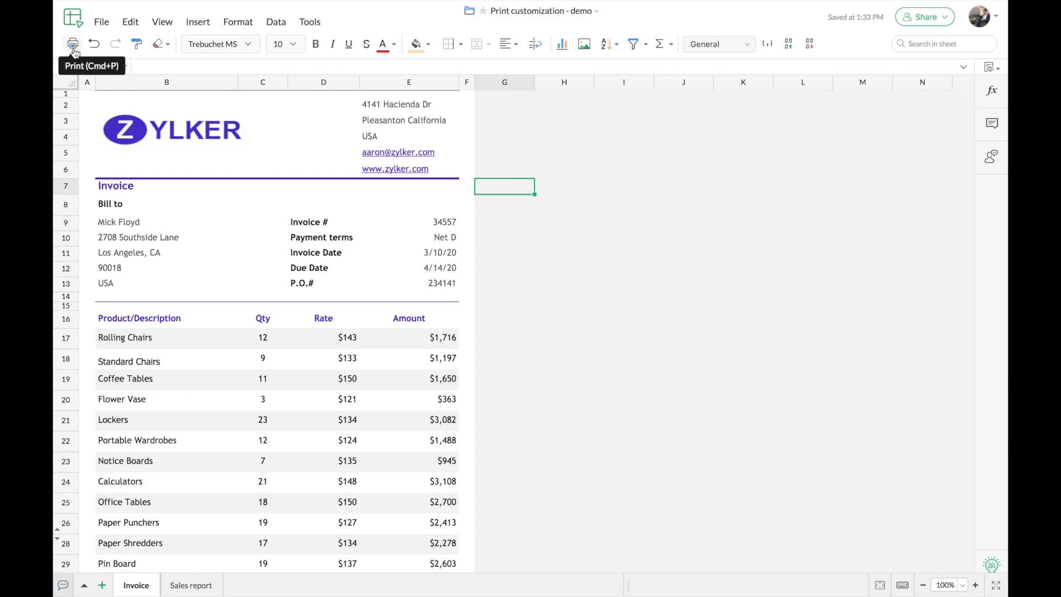
click(101, 23)
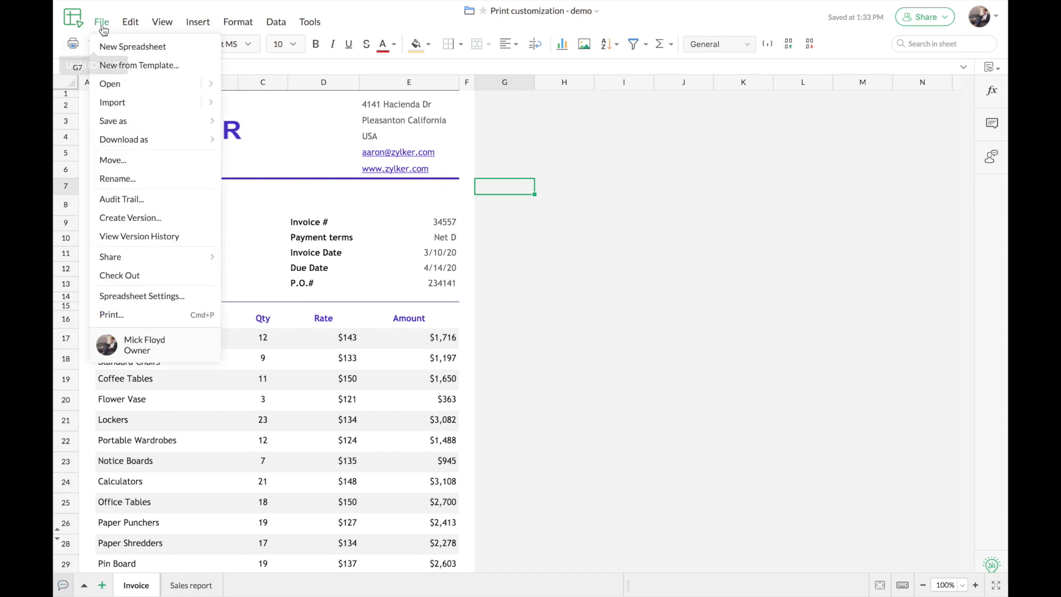
click(140, 314)
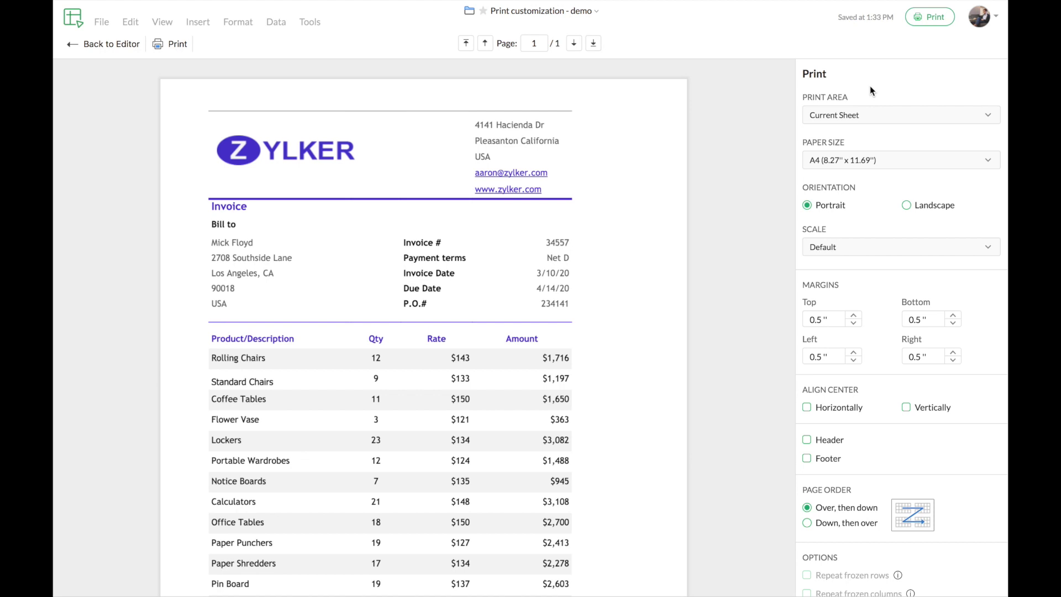
Set the print area to Current Sheet and, after trying a custom paper size, choose A4 as the paper size.
click(877, 116)
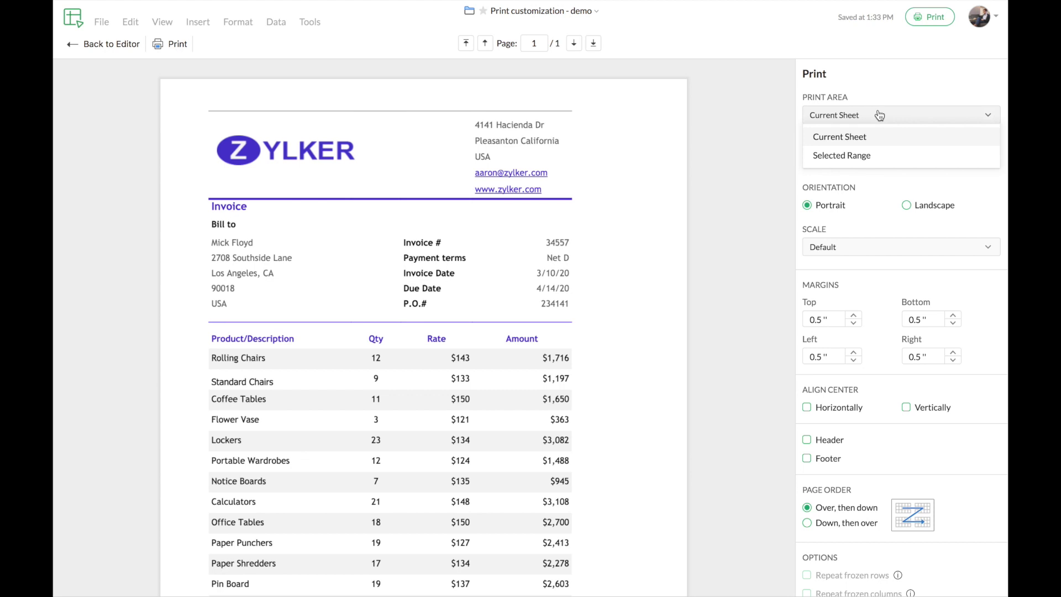
click(865, 139)
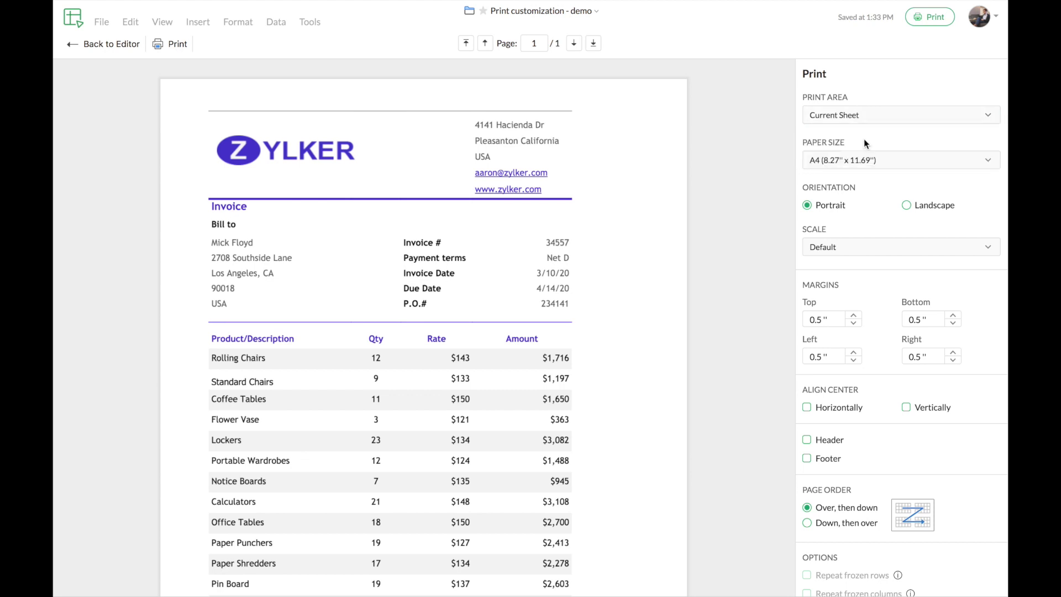
click(885, 160)
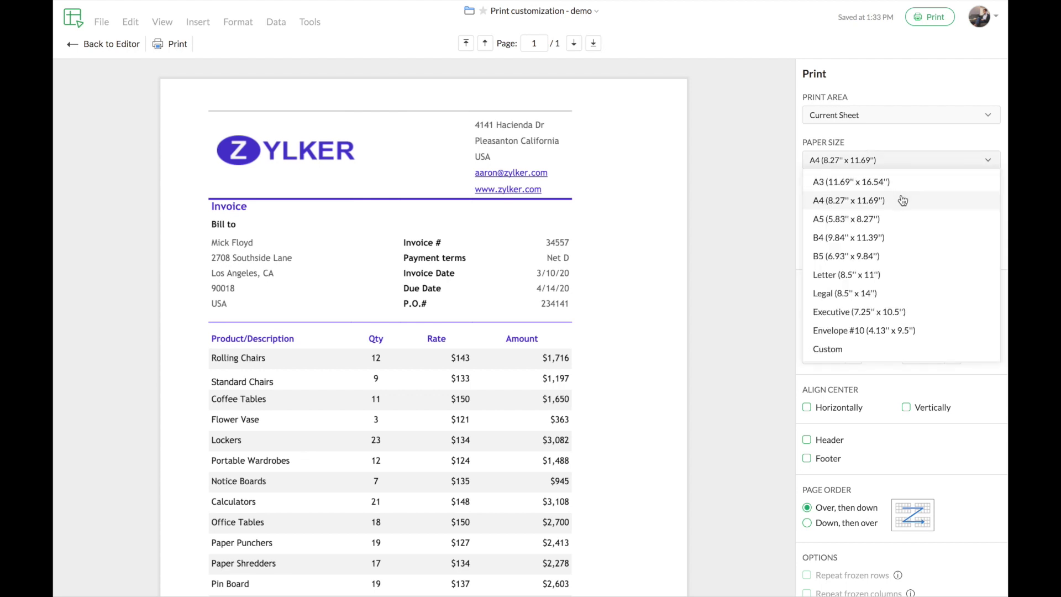
click(850, 350)
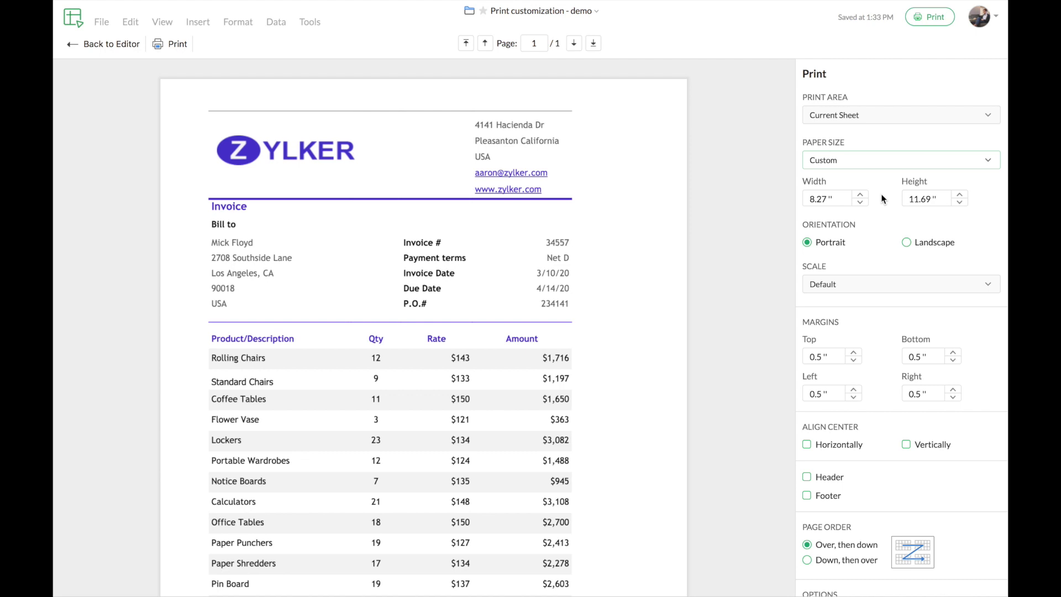
click(872, 164)
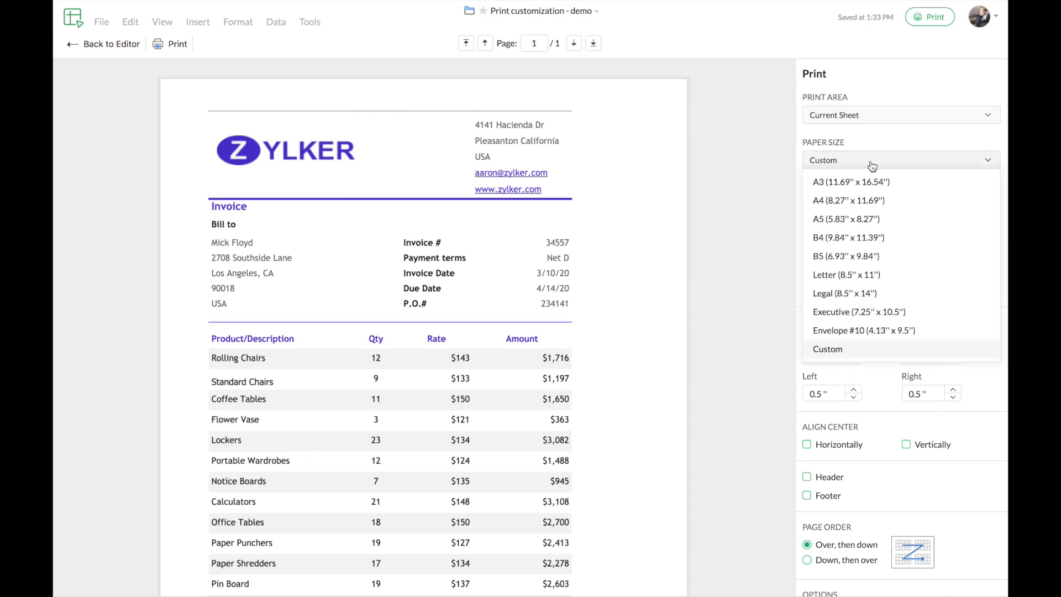
click(896, 200)
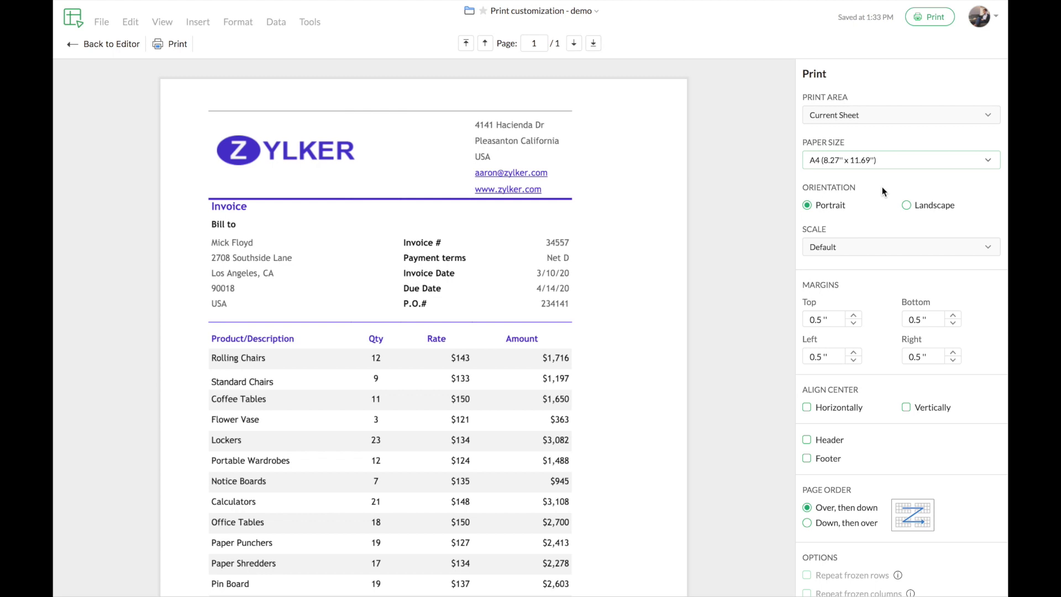
Examine the whole invoice in the portrait print preview to check how it fits the page.
scroll(882, 192, down, 1)
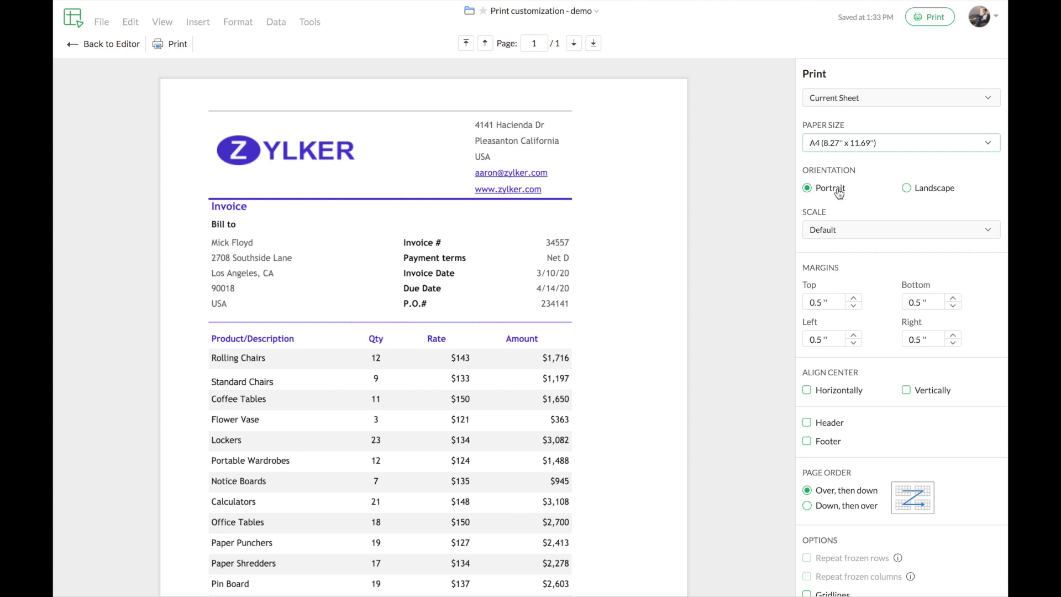
scroll(608, 344, down, 3)
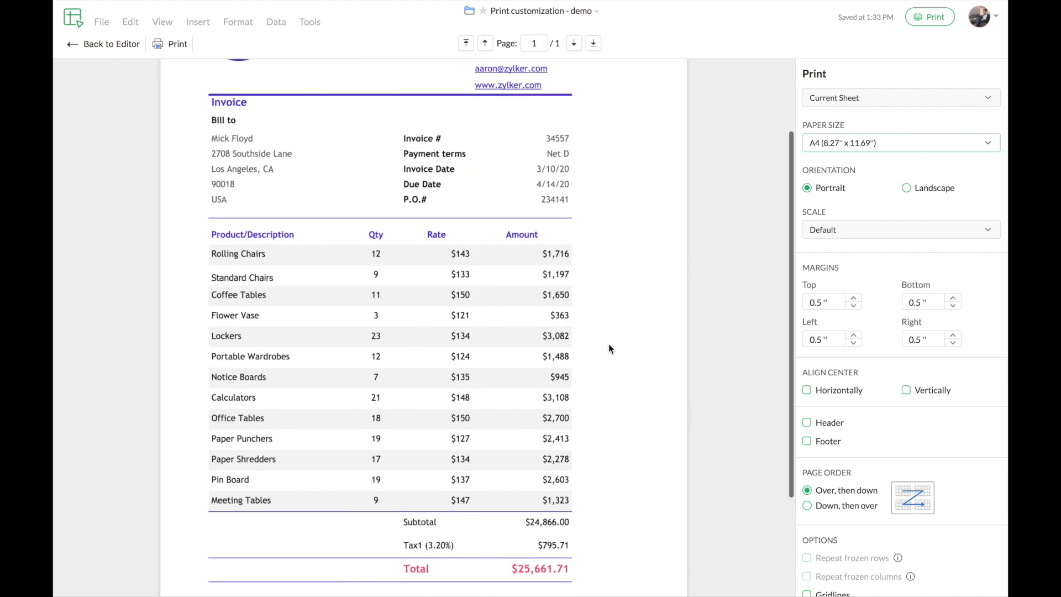
scroll(609, 344, up, 2)
scroll(609, 344, down, 5)
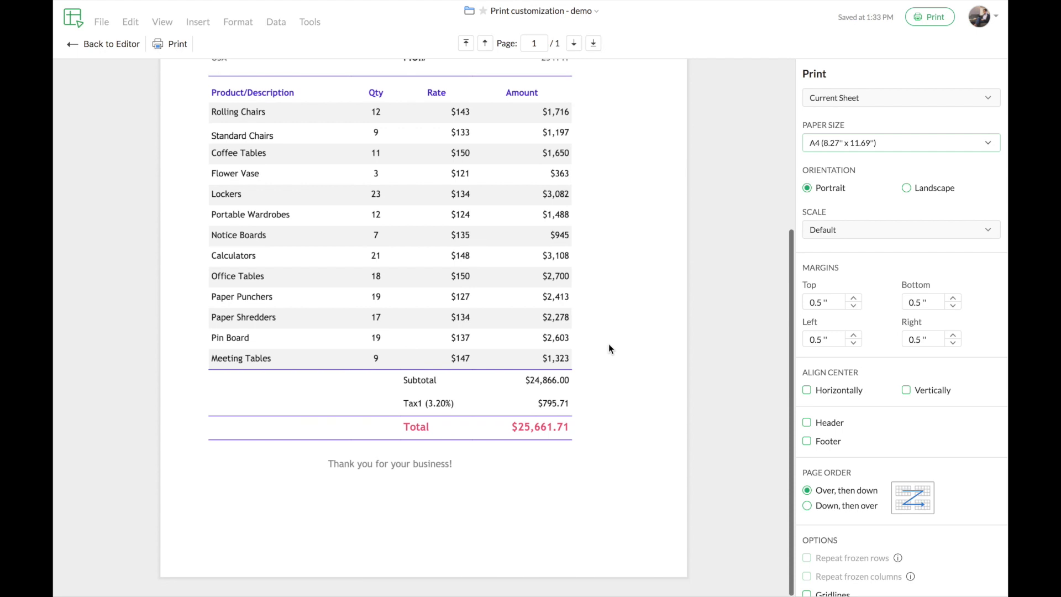
scroll(608, 376, up, 3)
scroll(608, 381, up, 2)
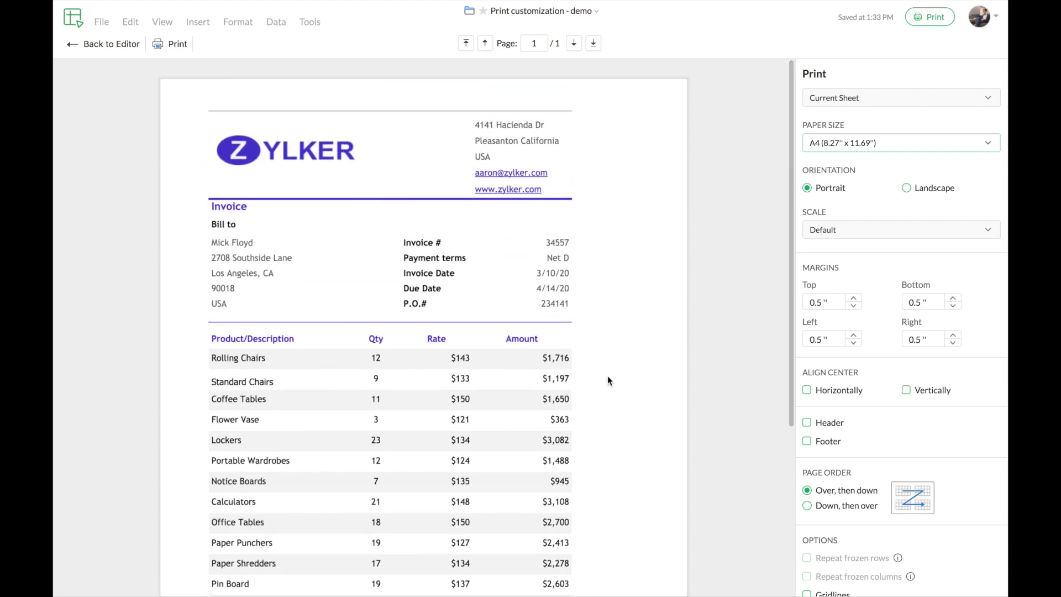
scroll(608, 380, down, 5)
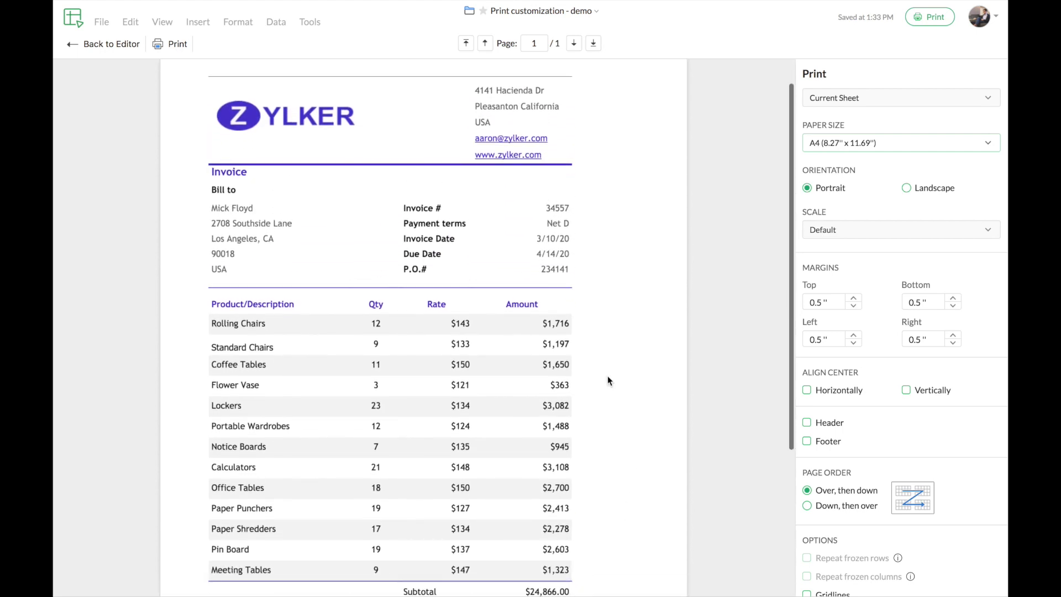
scroll(608, 377, up, 5)
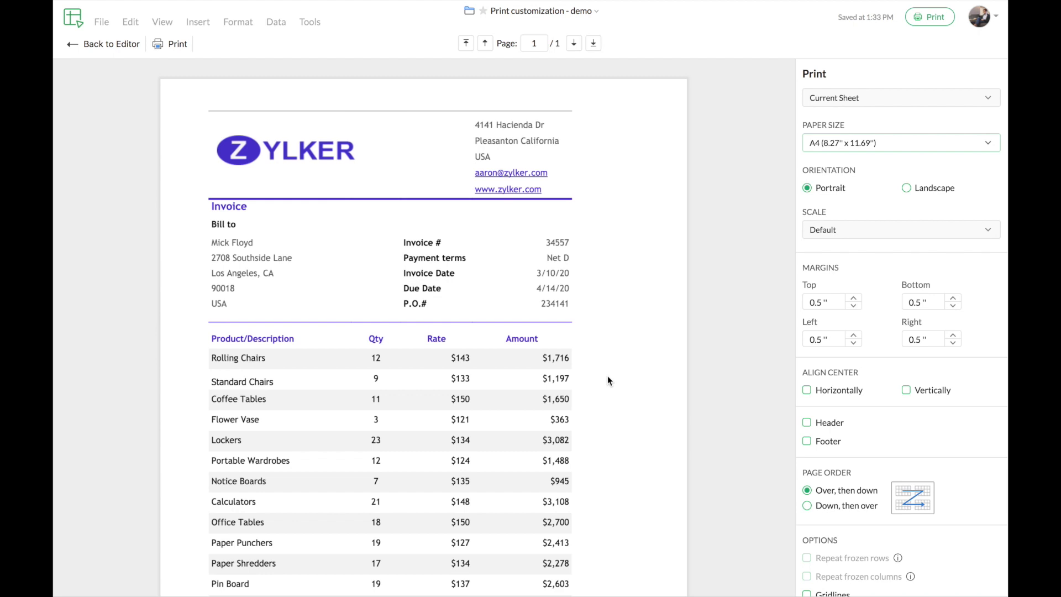
Try landscape orientation to check how the invoice breaks across pages, and return to portrait.
click(908, 189)
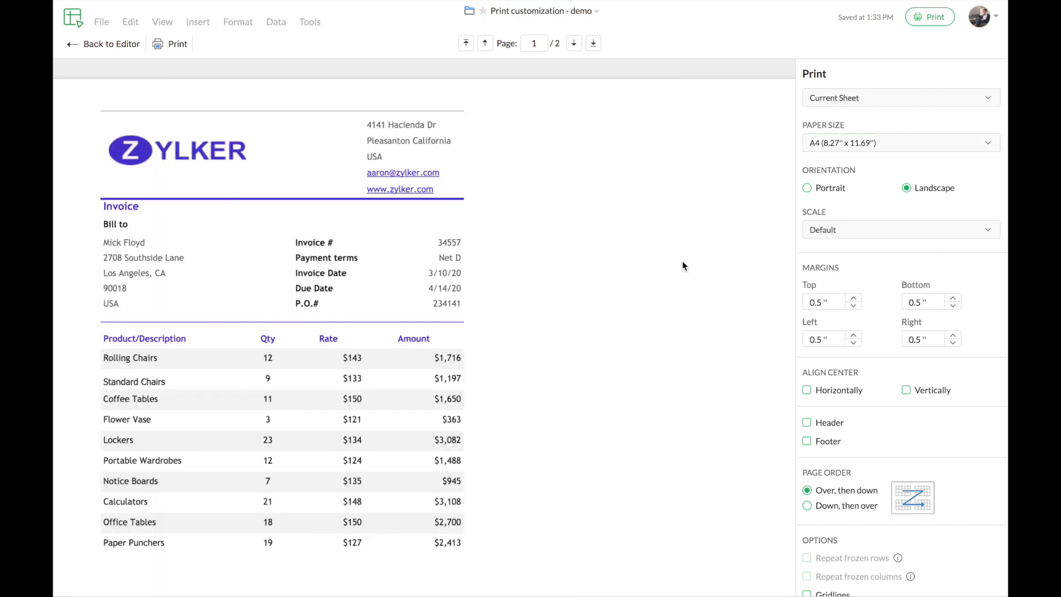
scroll(684, 266, down, 3)
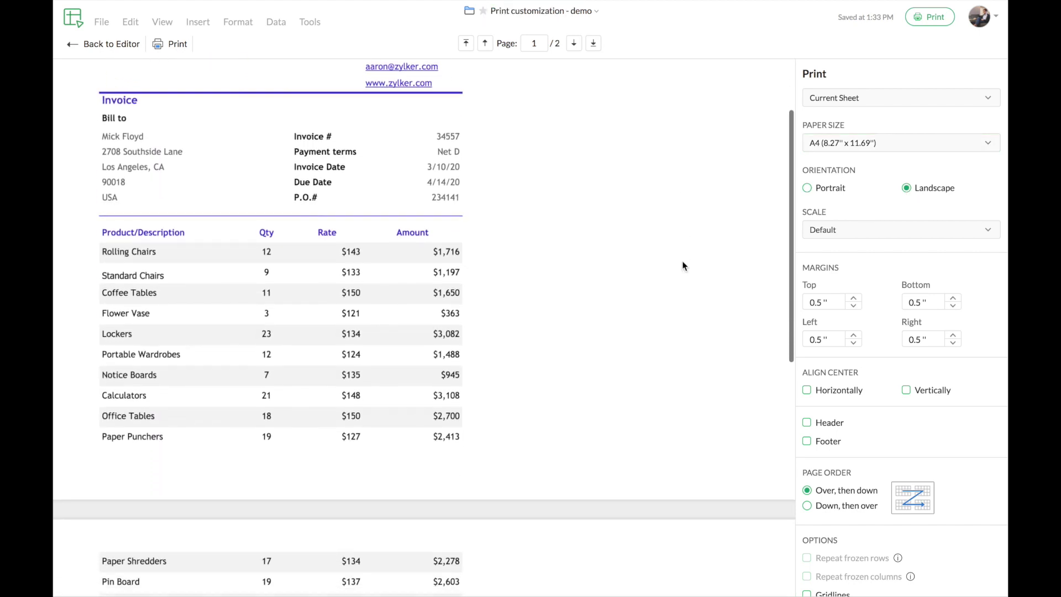
scroll(684, 266, down, 10)
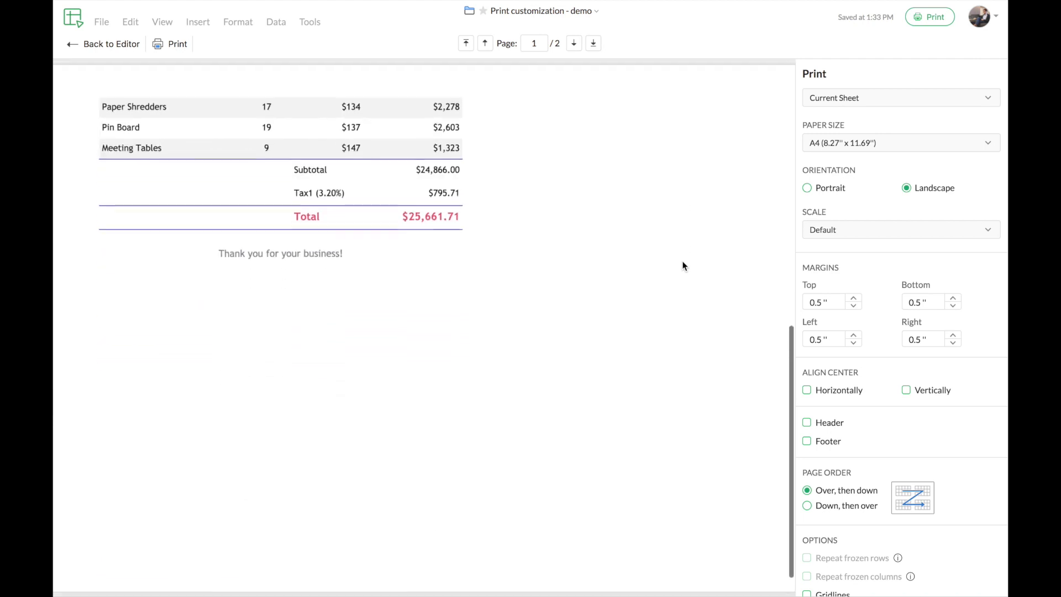
scroll(683, 266, up, 3)
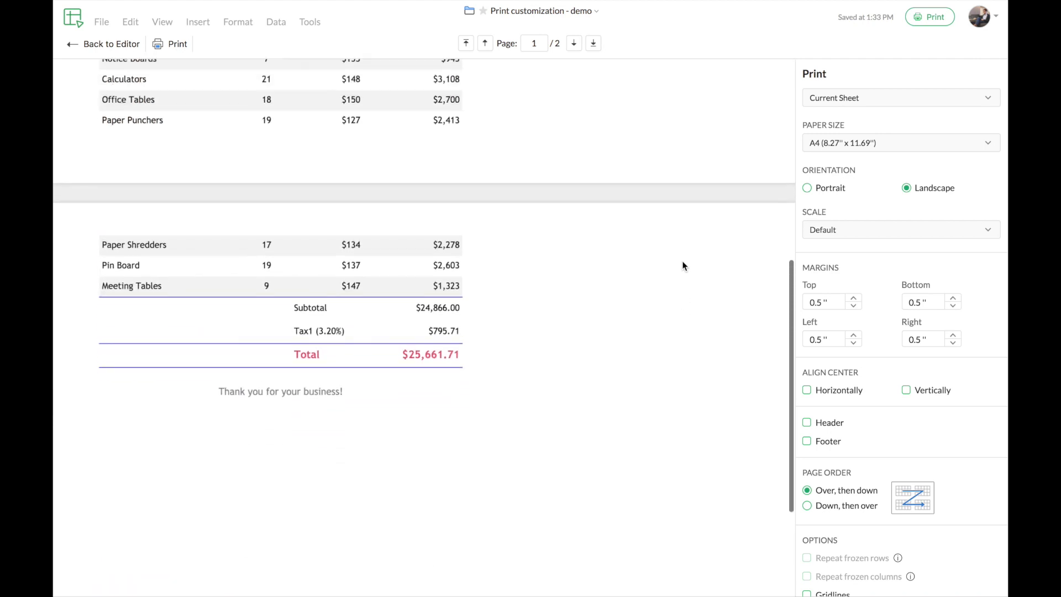
scroll(683, 265, up, 2)
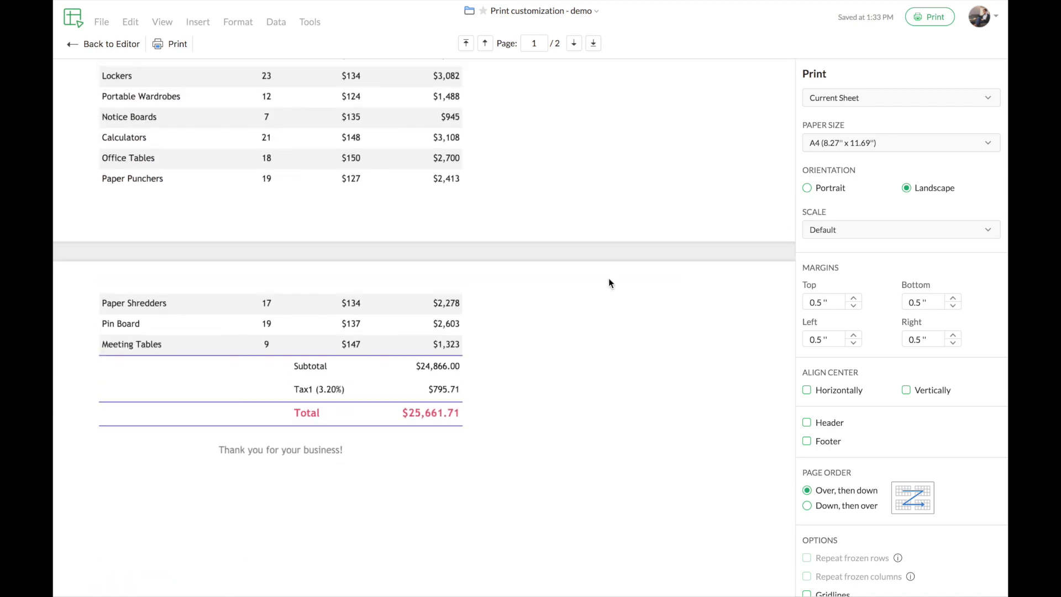
scroll(609, 279, up, 7)
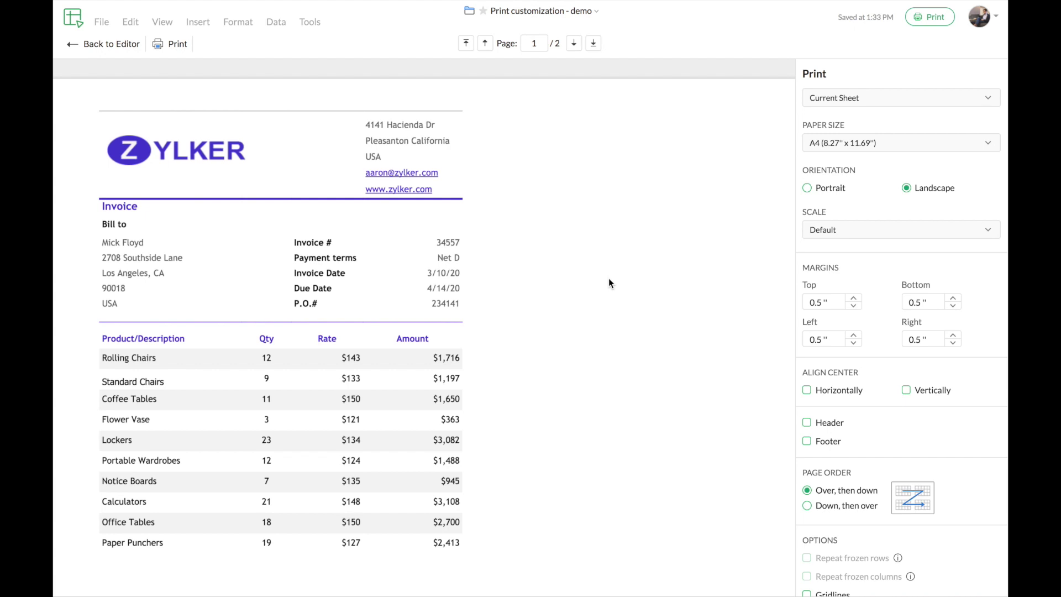
click(807, 191)
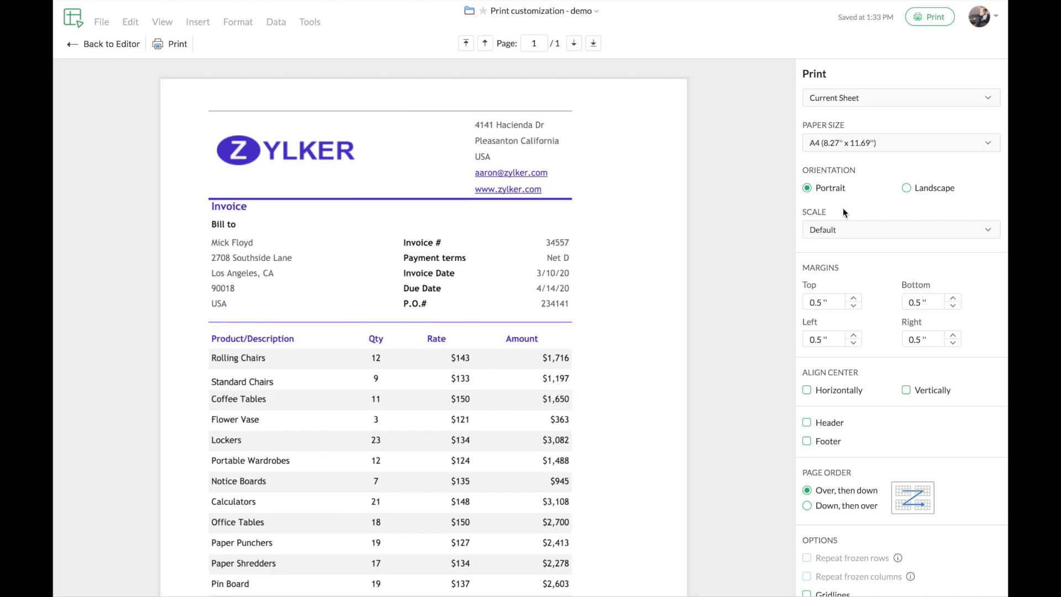
Review the available print scale options and examine the invoice preview at the Default scale.
click(848, 230)
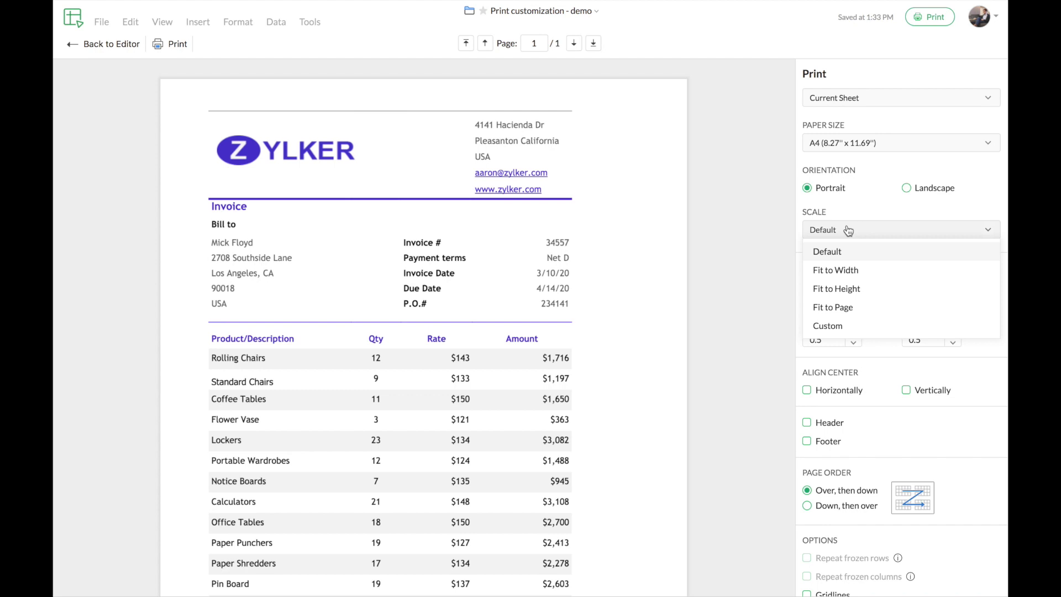
click(572, 323)
scroll(571, 324, down, 3)
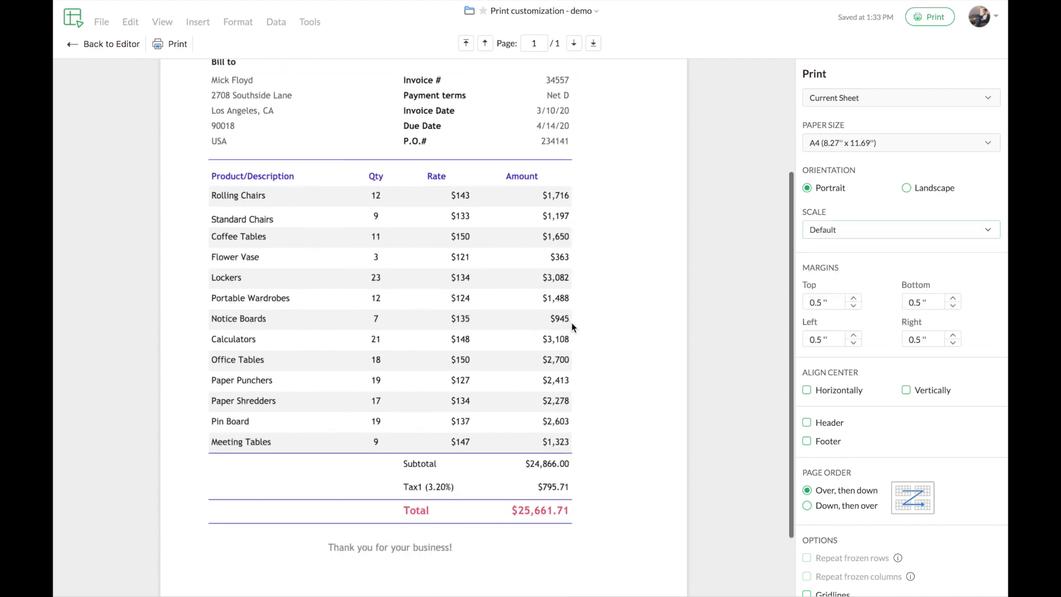
scroll(572, 325, down, 2)
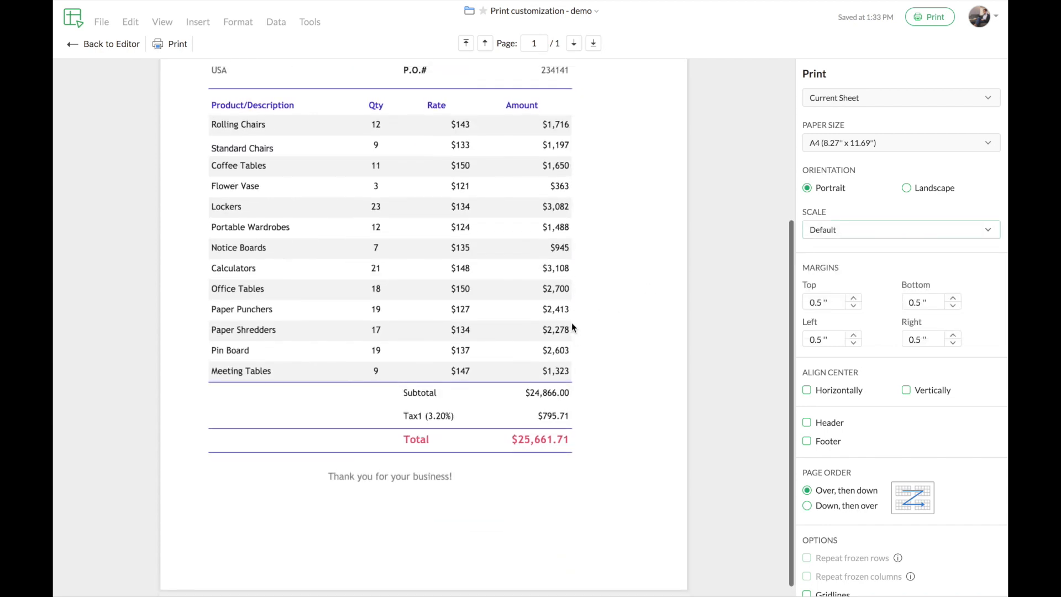
scroll(572, 323, up, 5)
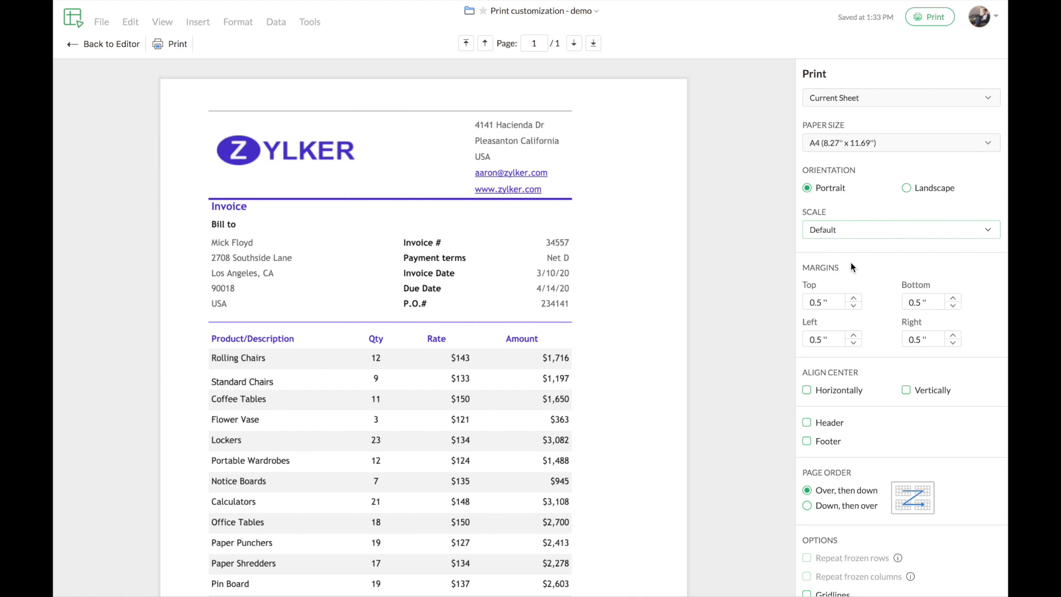
Set the top page margin to 0.7 inch and check the invoice in the preview.
scroll(852, 264, down, 1)
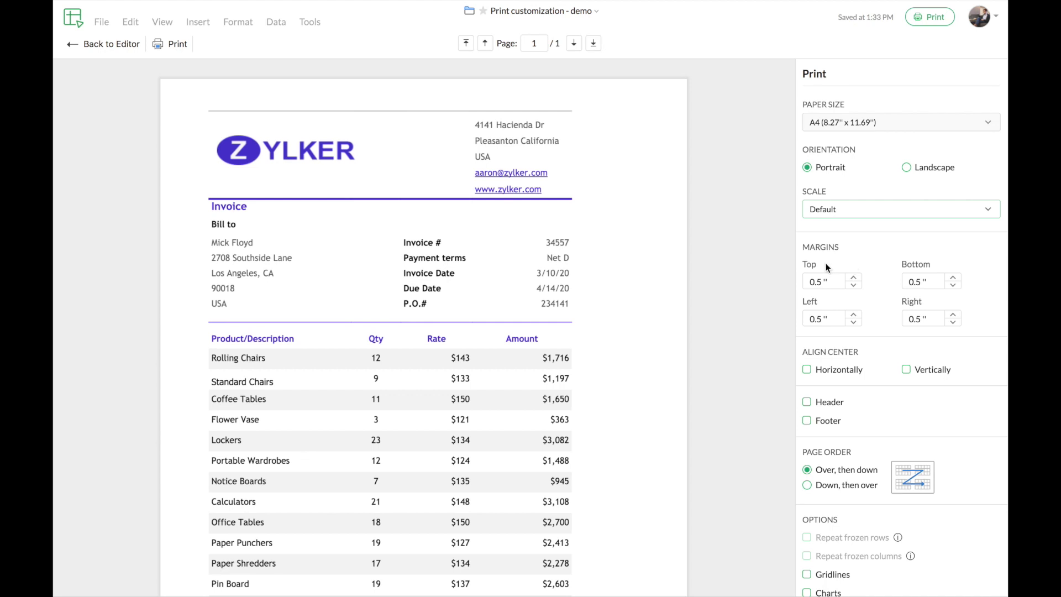
click(854, 279)
click(855, 279)
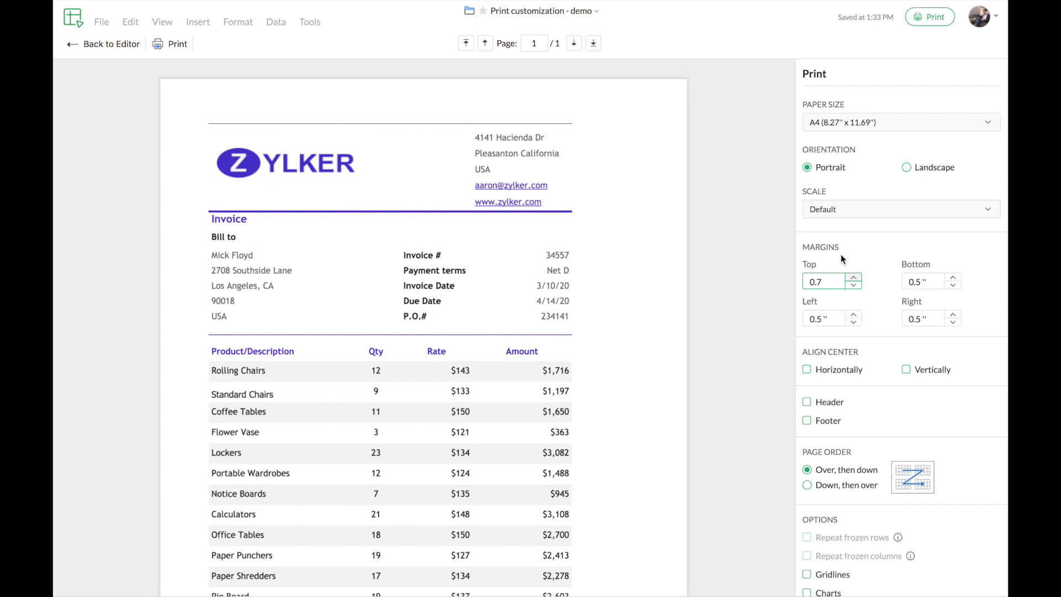
scroll(868, 301, down, 1)
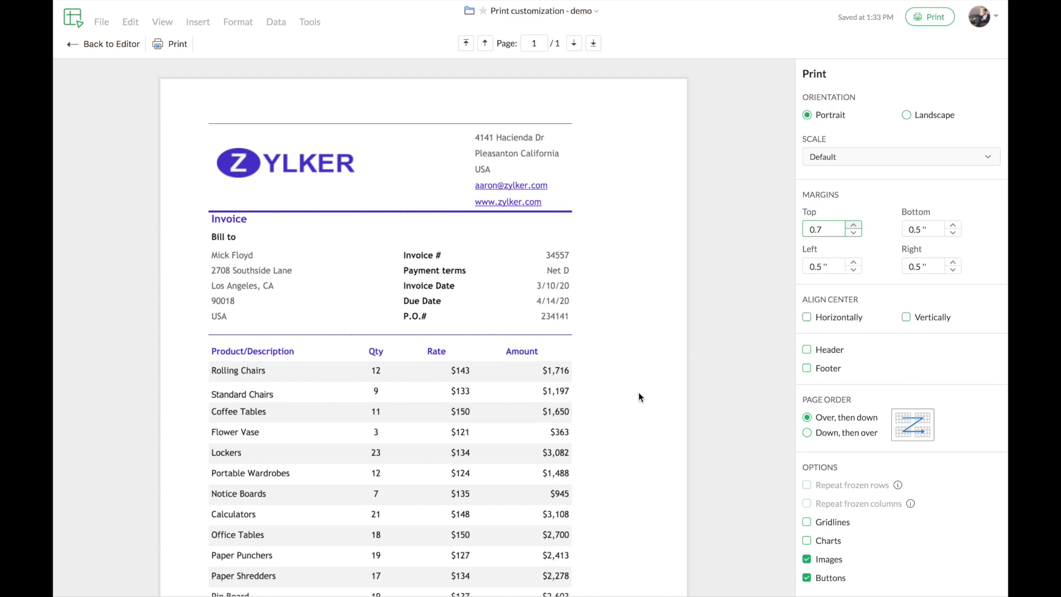
scroll(639, 392, down, 5)
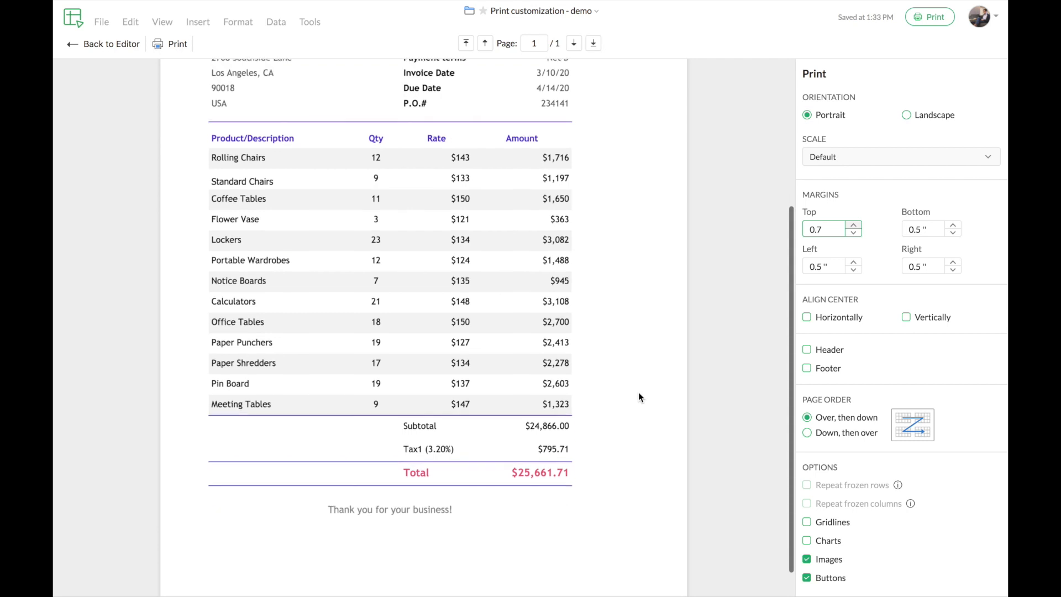
scroll(639, 392, up, 4)
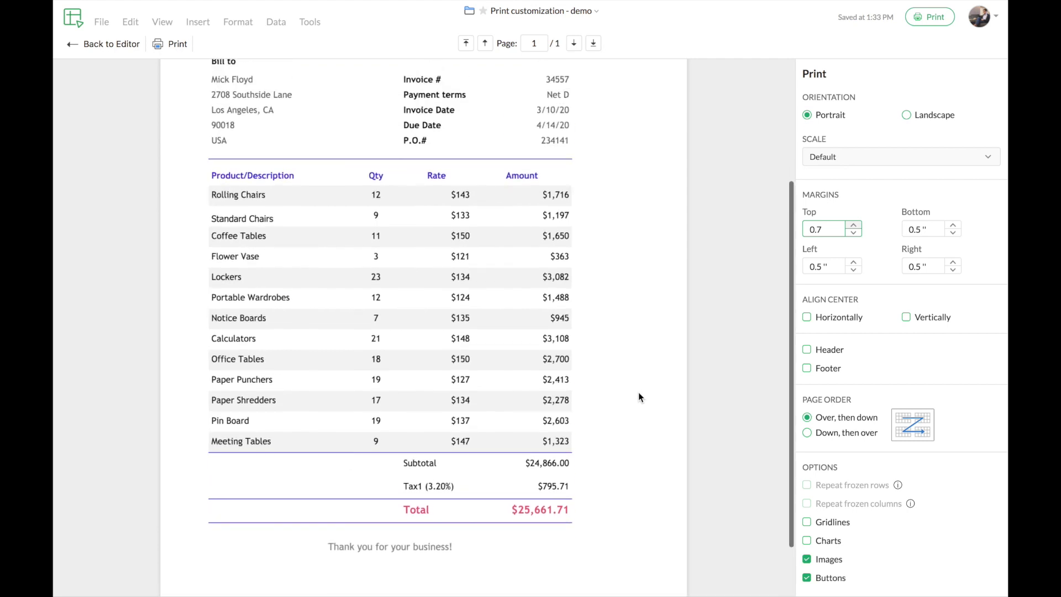
scroll(638, 392, up, 1)
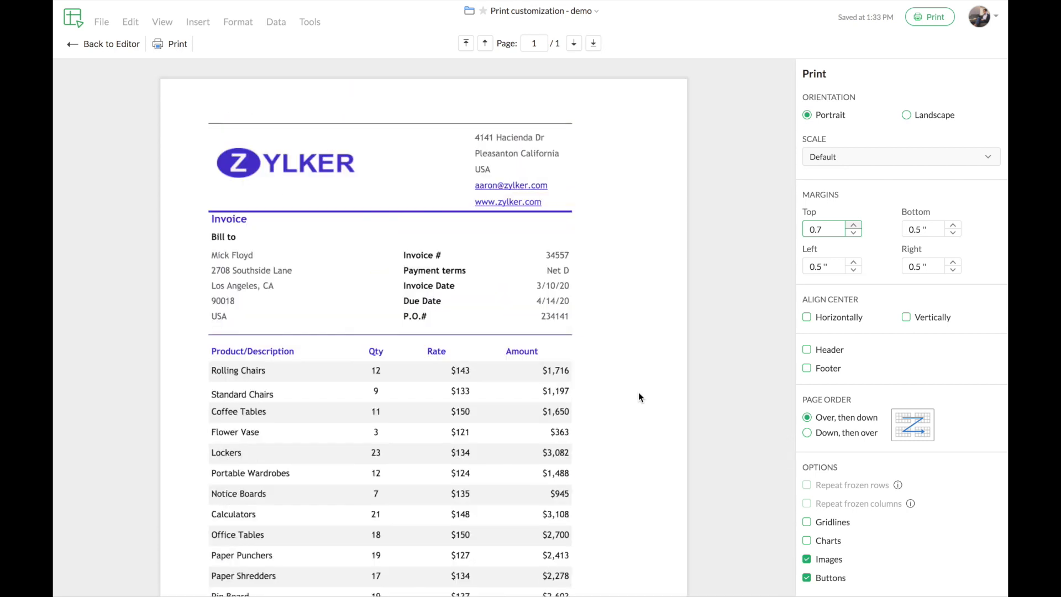
Center the invoice horizontally on the page and add a left-aligned header reading "Printed on [Date]".
click(807, 318)
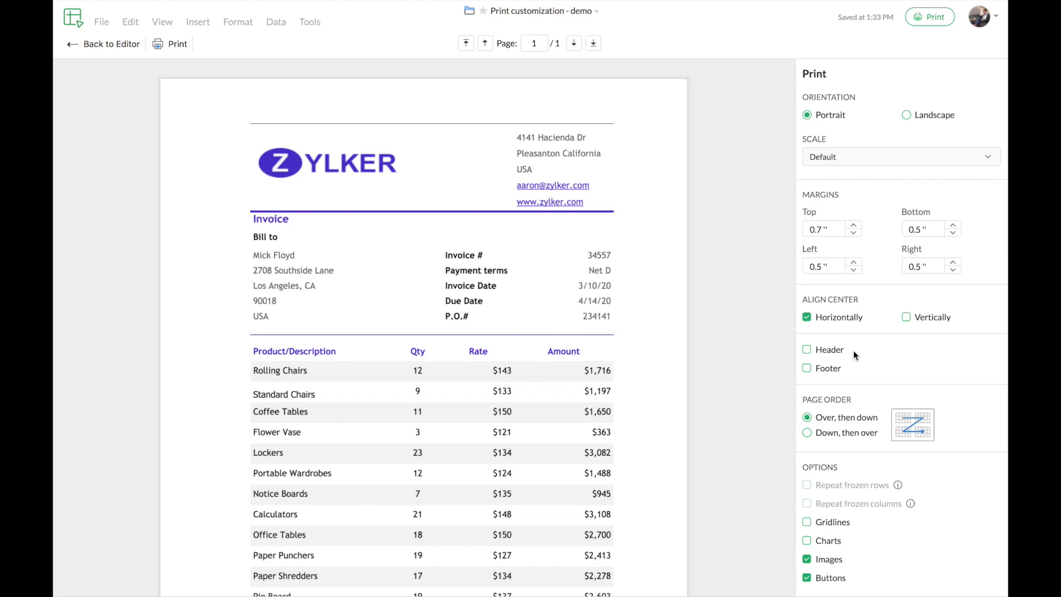
click(808, 351)
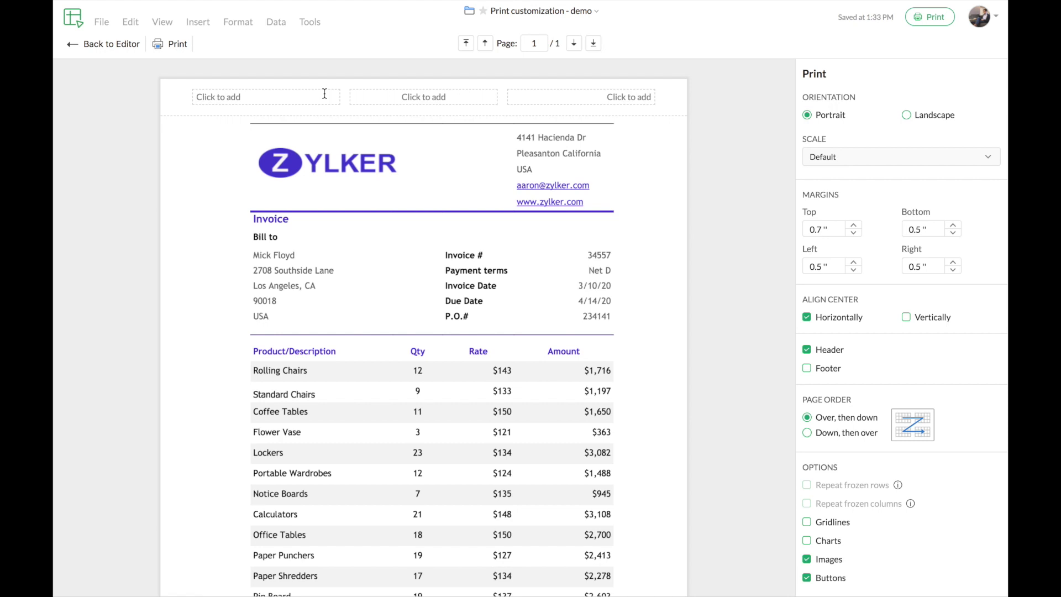
click(237, 99)
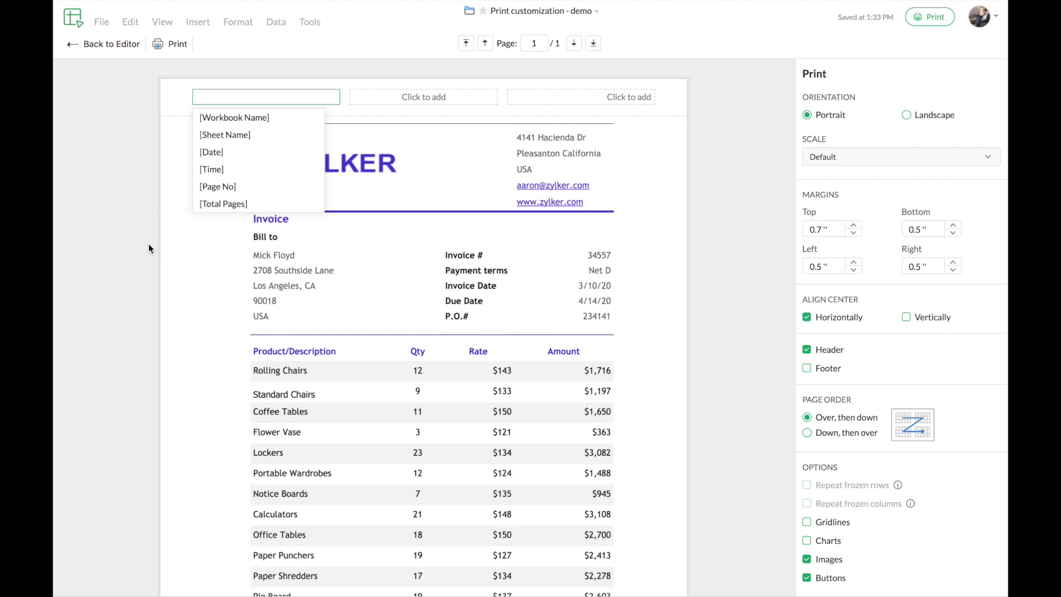
text(Printed on)
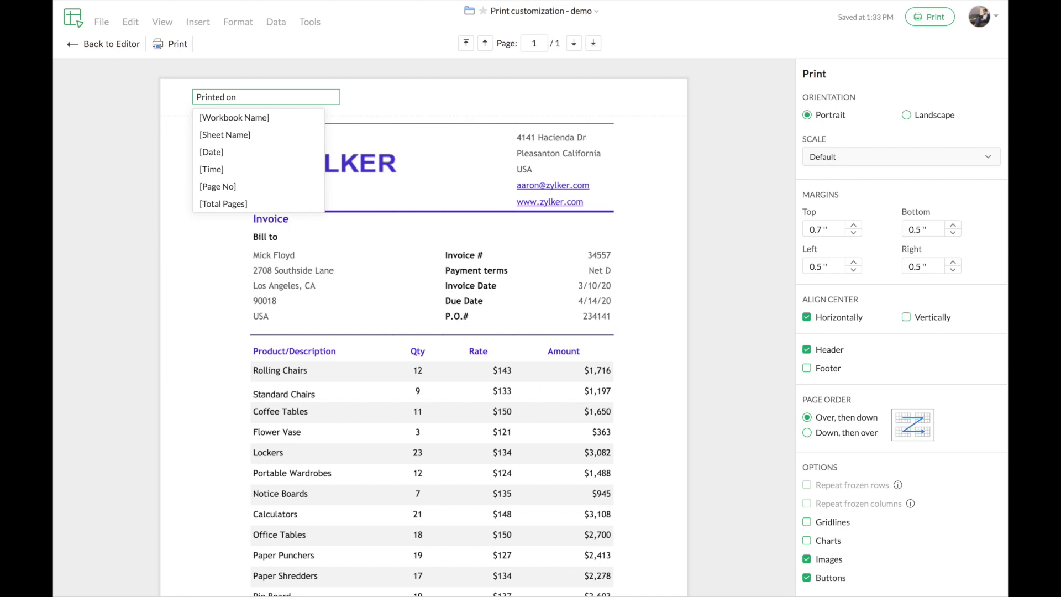
click(248, 157)
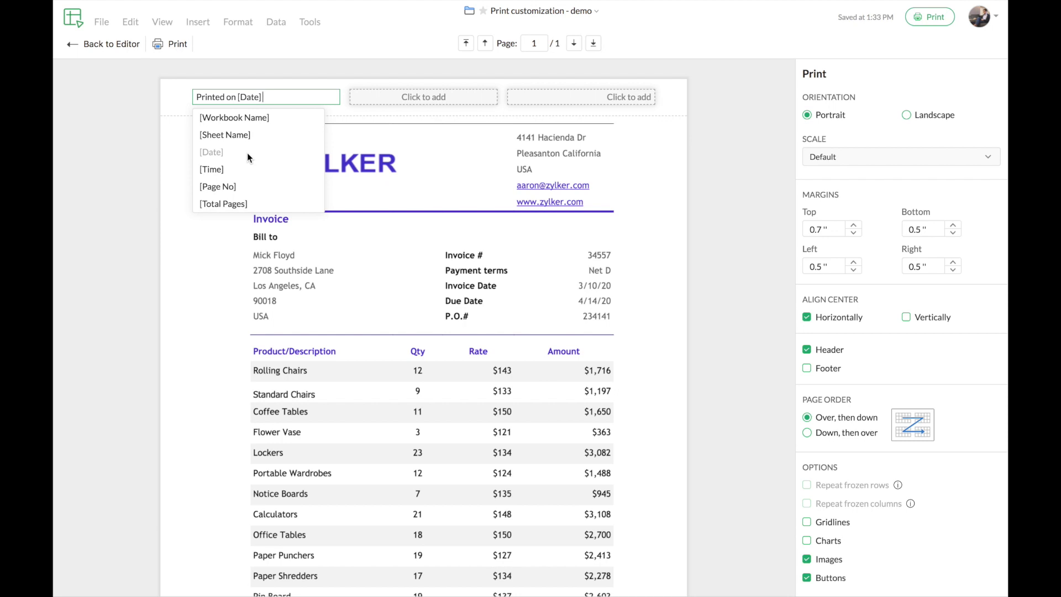
click(173, 159)
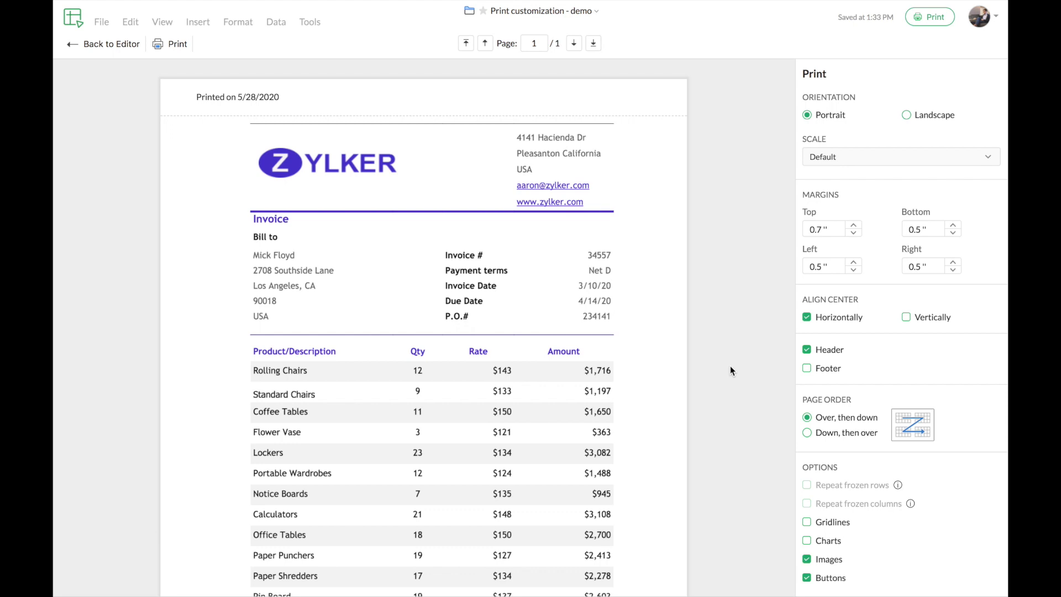
Try excluding images from the invoice printout, and include them again.
click(808, 560)
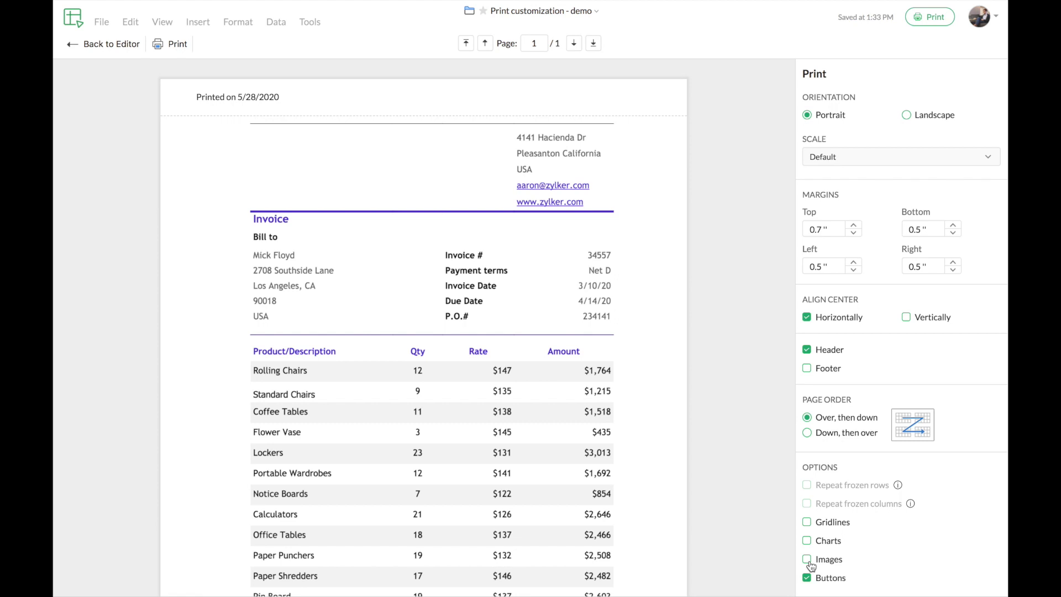
click(807, 559)
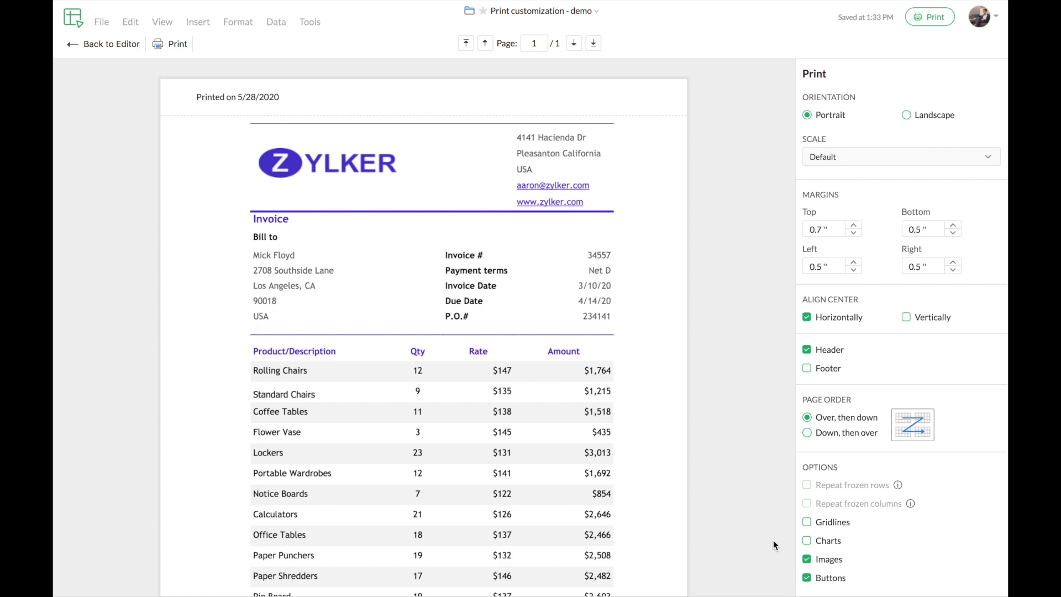
scroll(859, 436, up, 3)
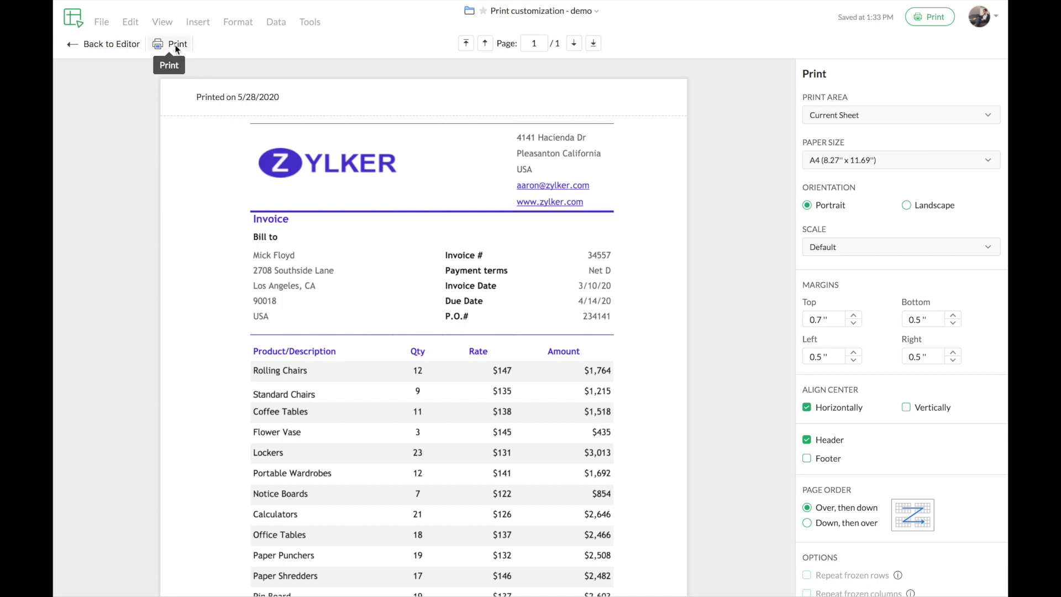
Return to the spreadsheet editor, switch to the Sales report sheet and look through its order records.
click(110, 48)
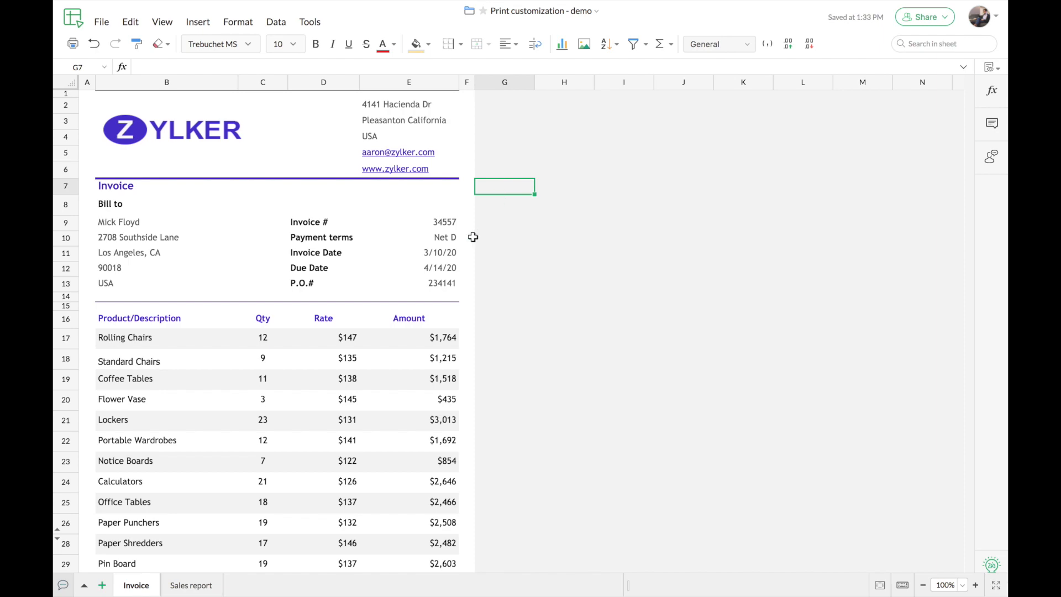
click(193, 582)
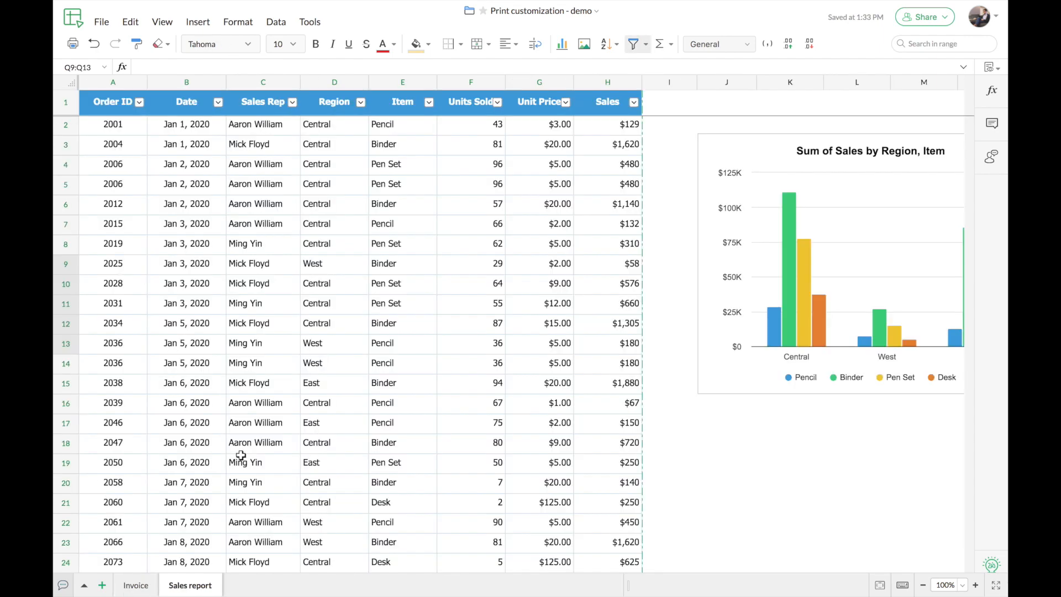
click(131, 126)
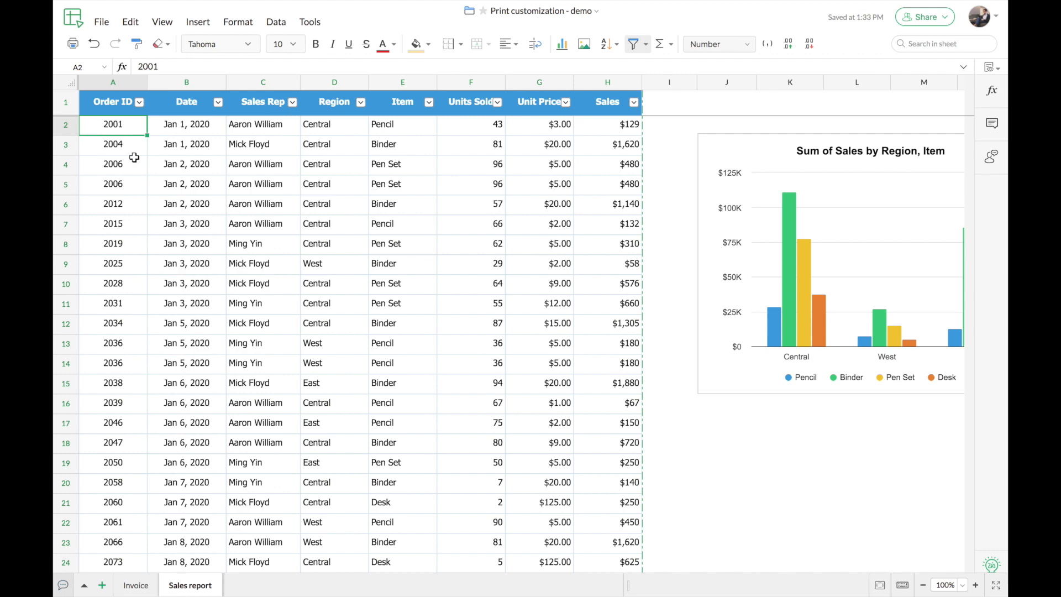
scroll(134, 157, down, 9)
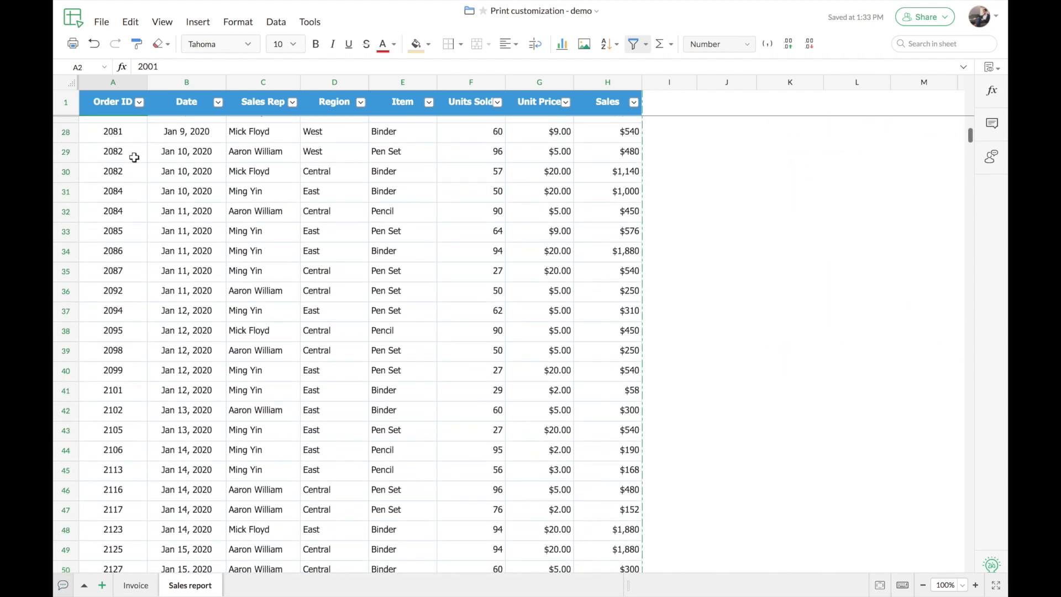
scroll(135, 157, down, 1)
scroll(135, 158, up, 4)
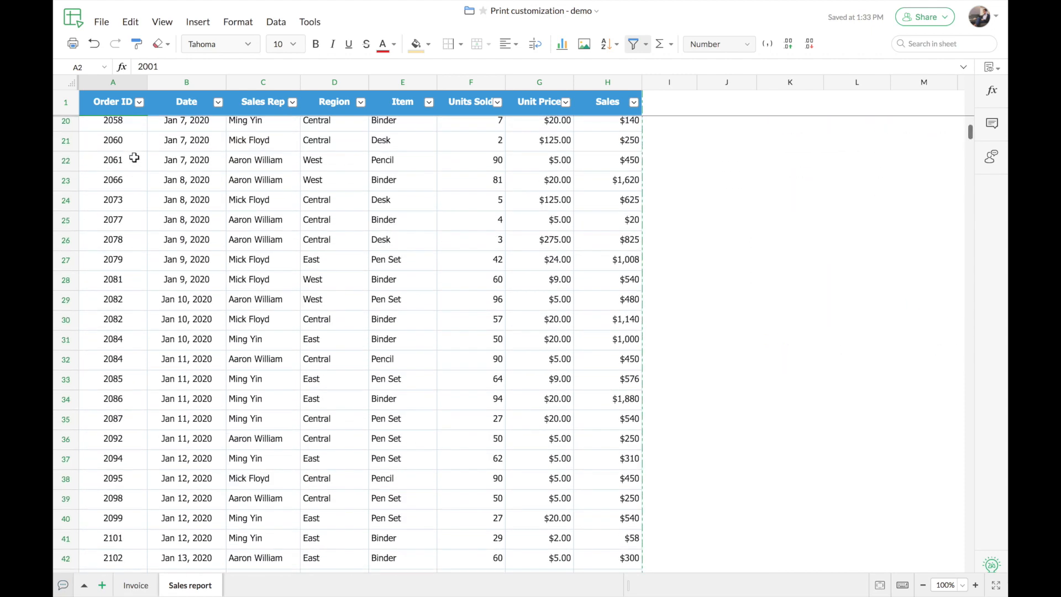
scroll(134, 157, up, 6)
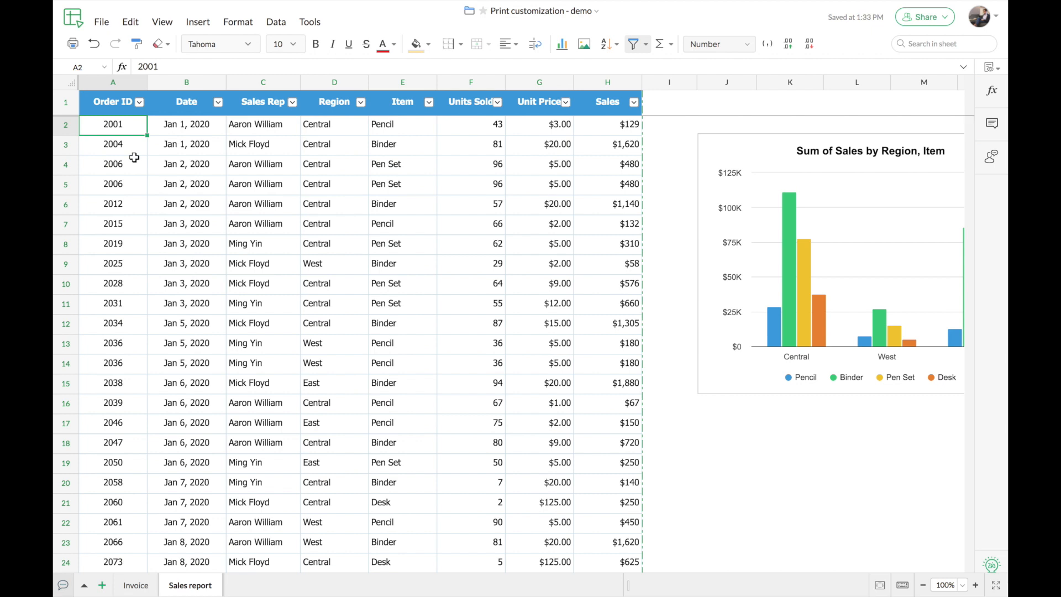
Open the print preview of the Sales report sheet and examine how its columns and chart break across pages.
key(ctrl+p)
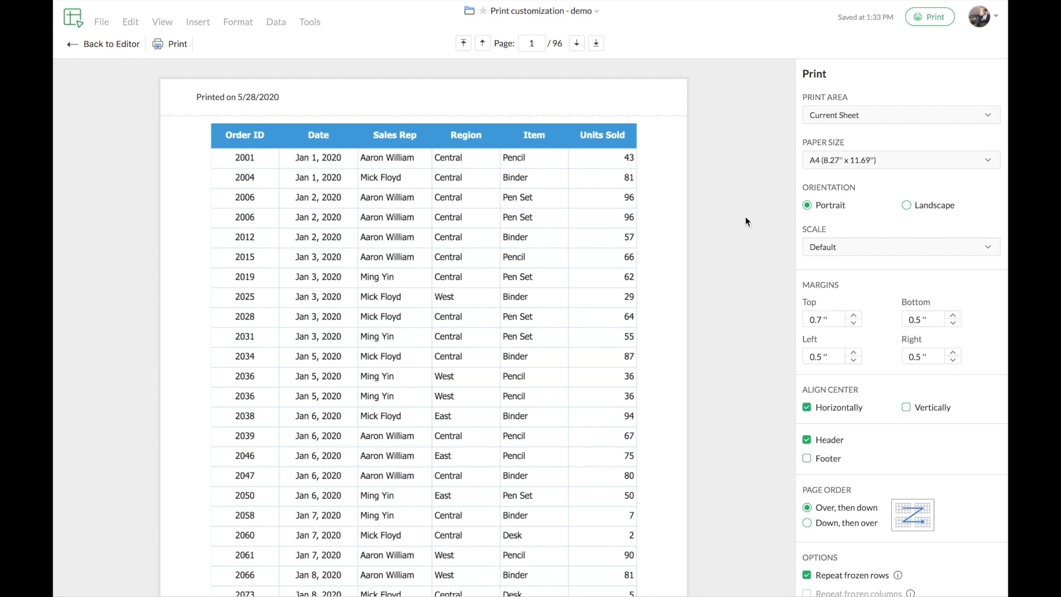
scroll(503, 276, down, 6)
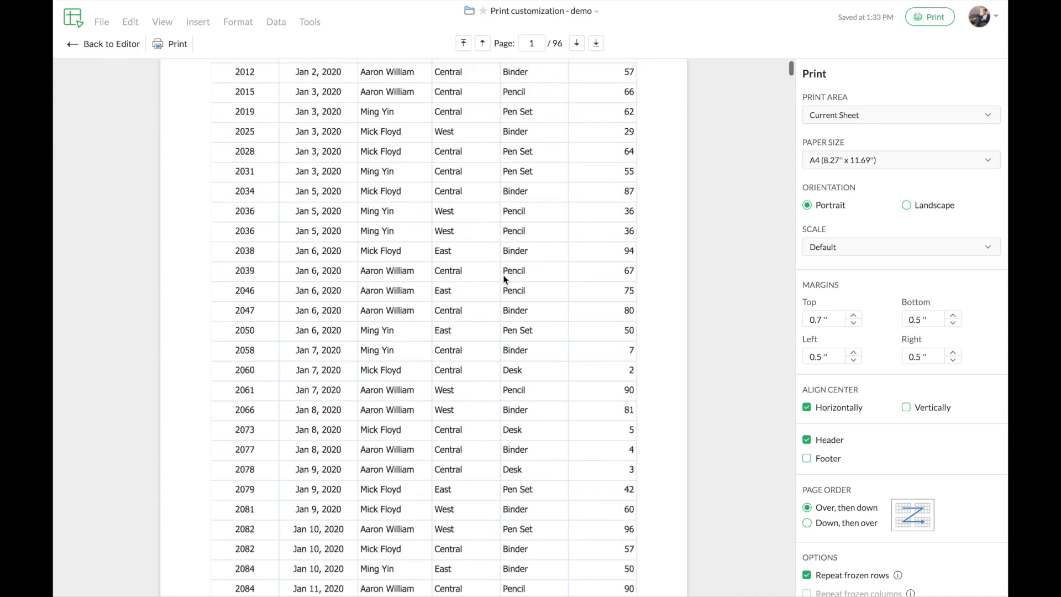
scroll(503, 277, down, 5)
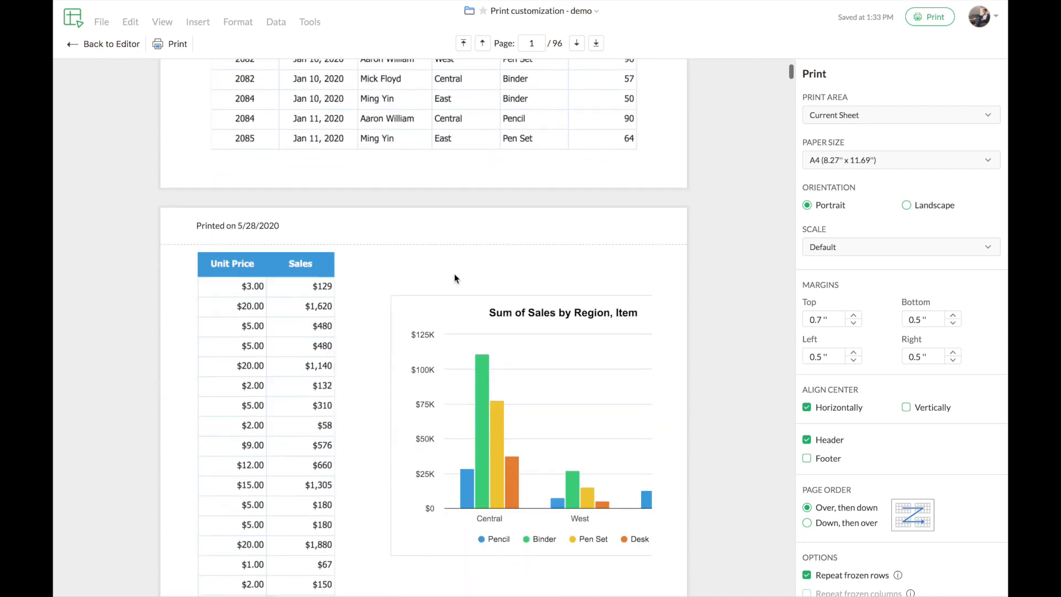
scroll(396, 354, down, 2)
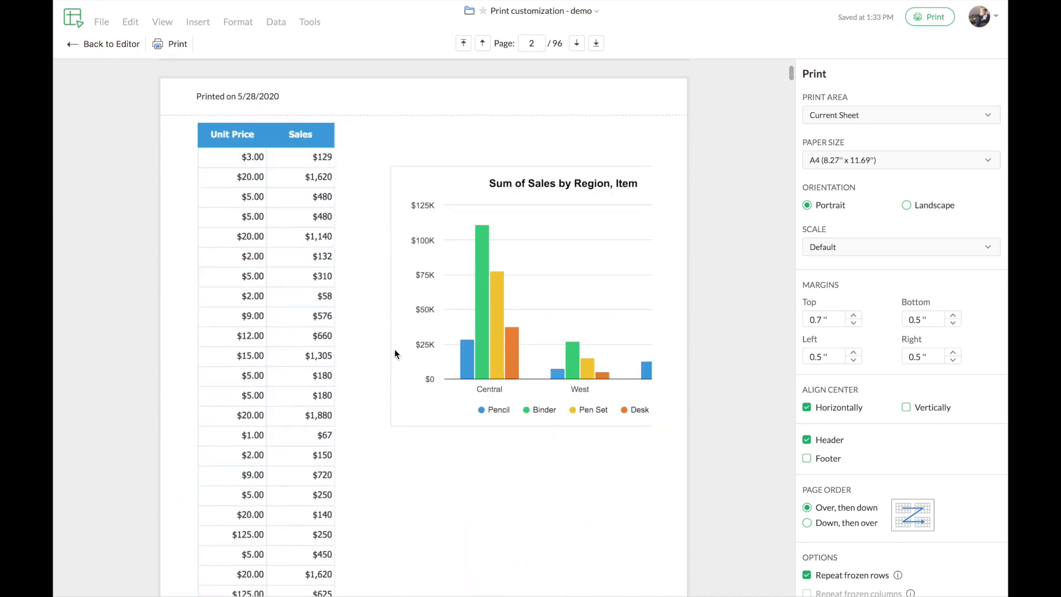
scroll(395, 354, down, 9)
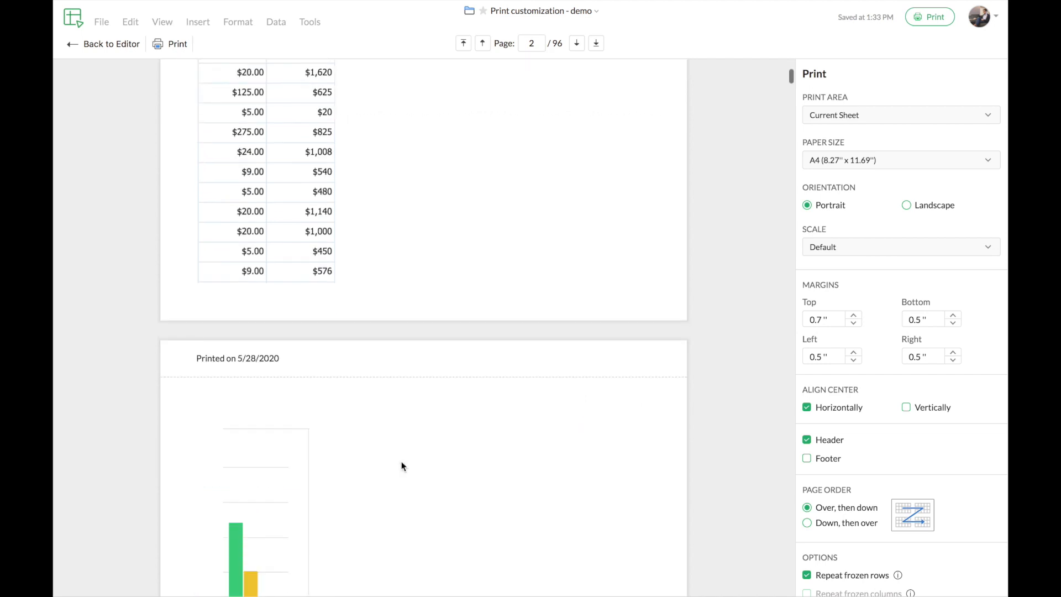
scroll(396, 392, up, 4)
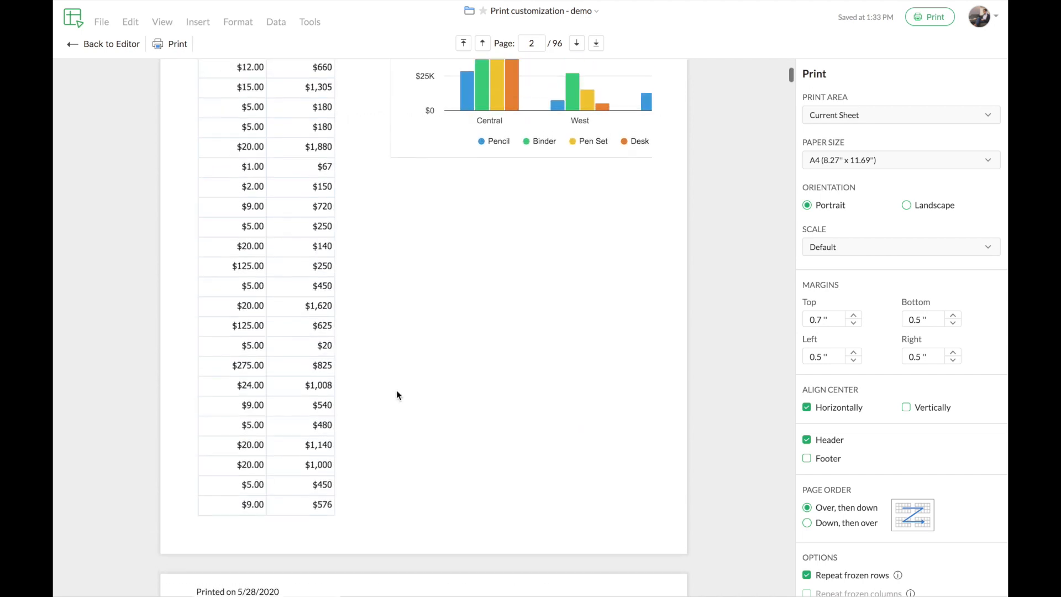
scroll(396, 390, up, 11)
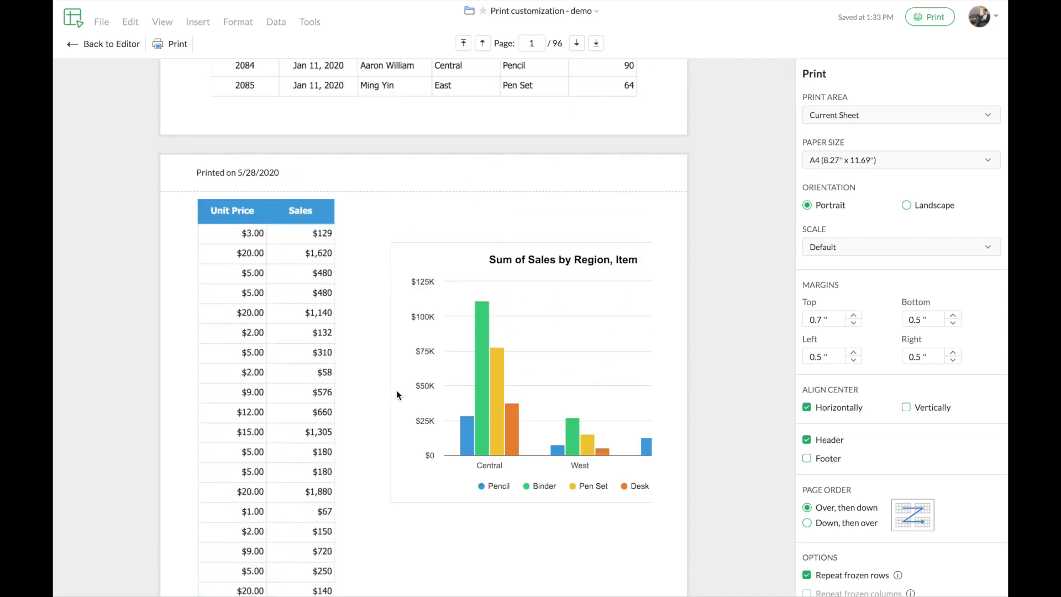
scroll(396, 390, up, 7)
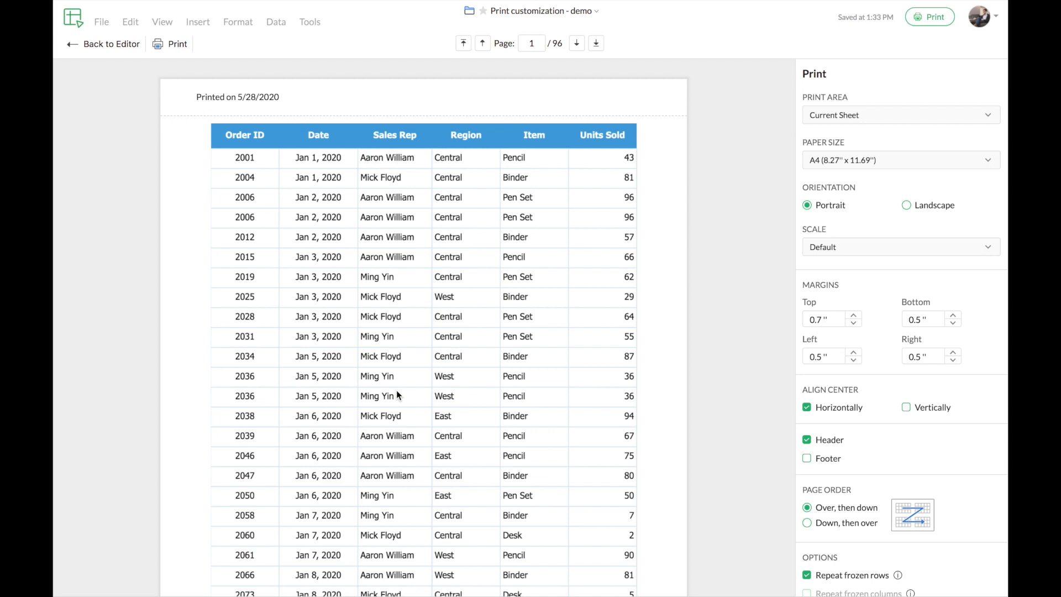
Set the print scale to Fit to Width and check the sales report pages in the preview.
click(859, 251)
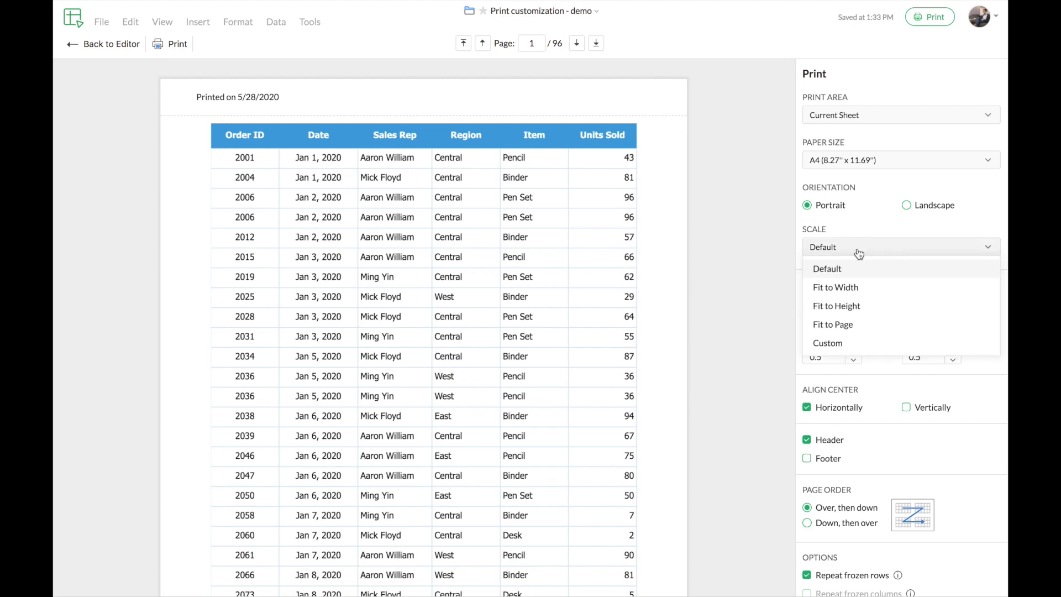
click(875, 295)
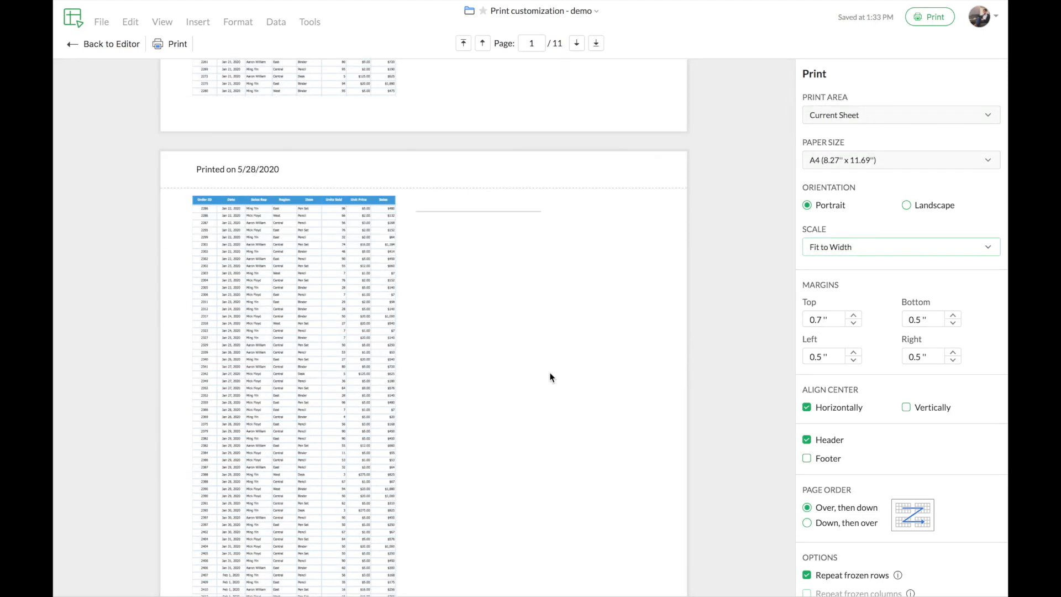
scroll(550, 378, up, 3)
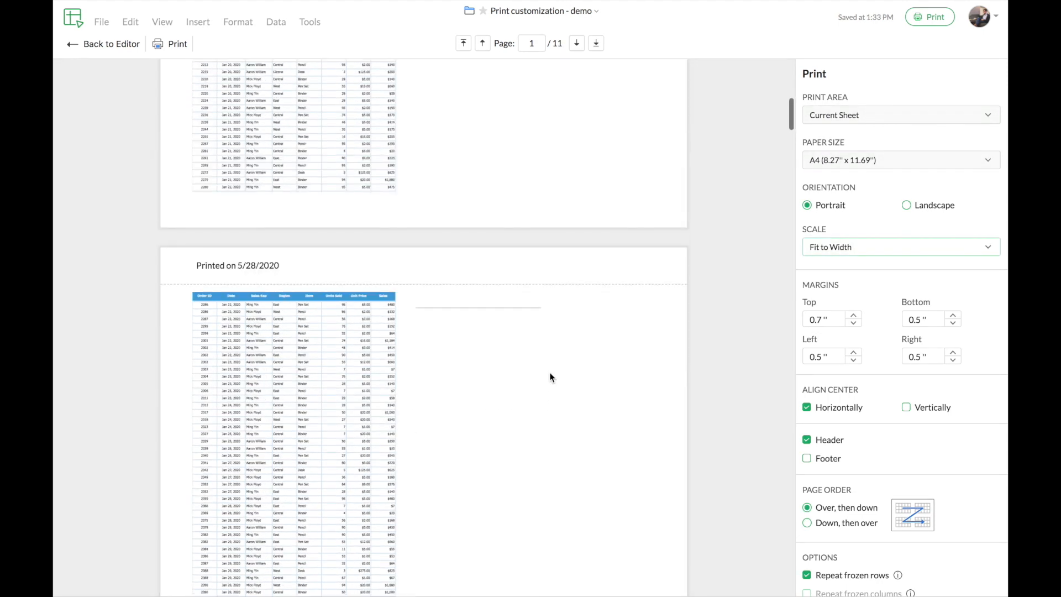
scroll(550, 378, up, 5)
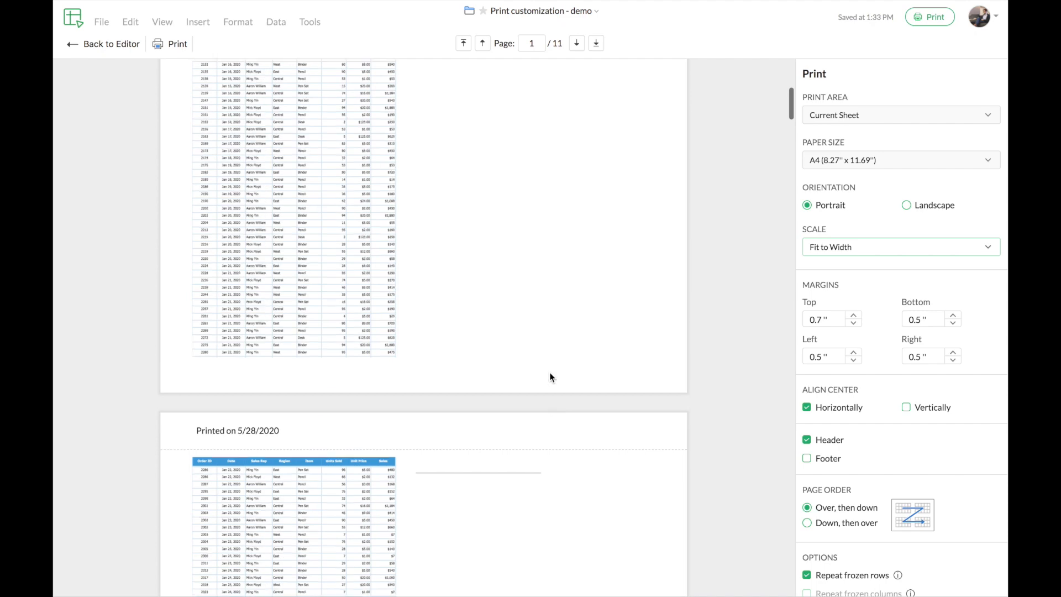
scroll(550, 373, up, 5)
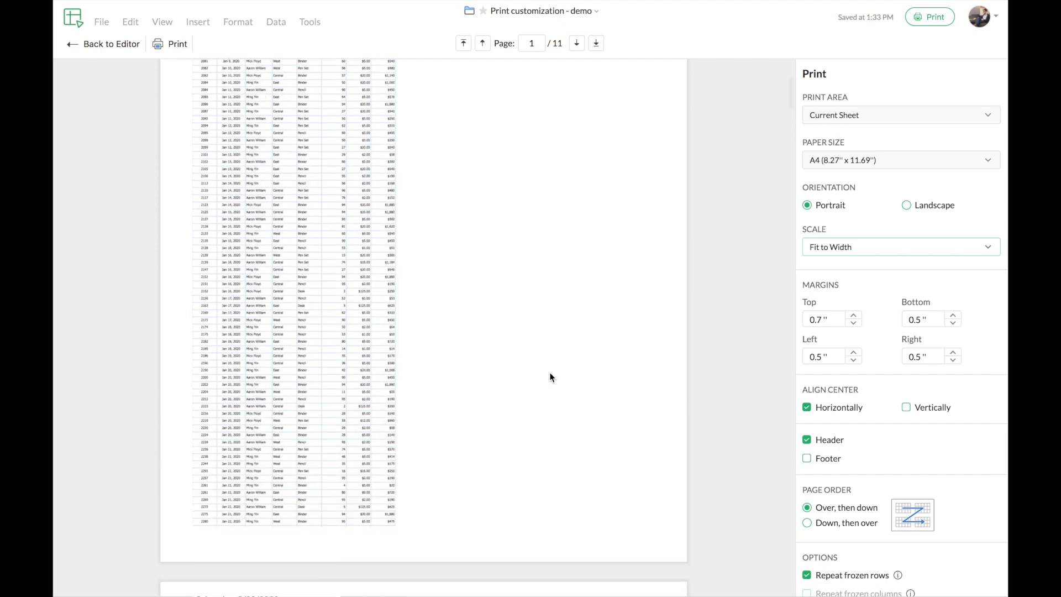
scroll(549, 372, up, 5)
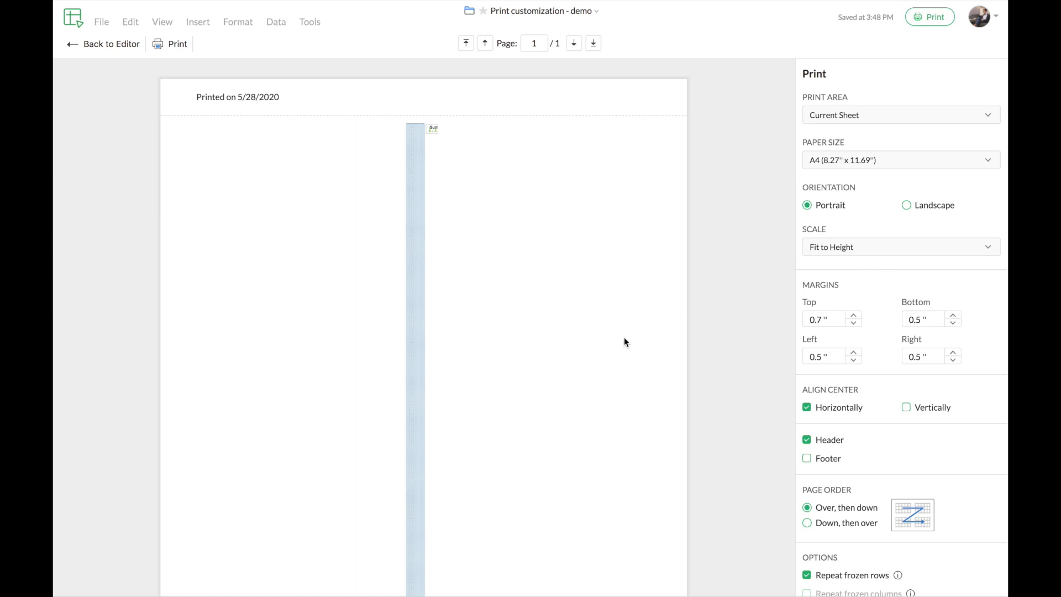
Check the sales report preview at the Fit to Height scale, and change the scale to Fit to Page.
scroll(604, 354, down, 3)
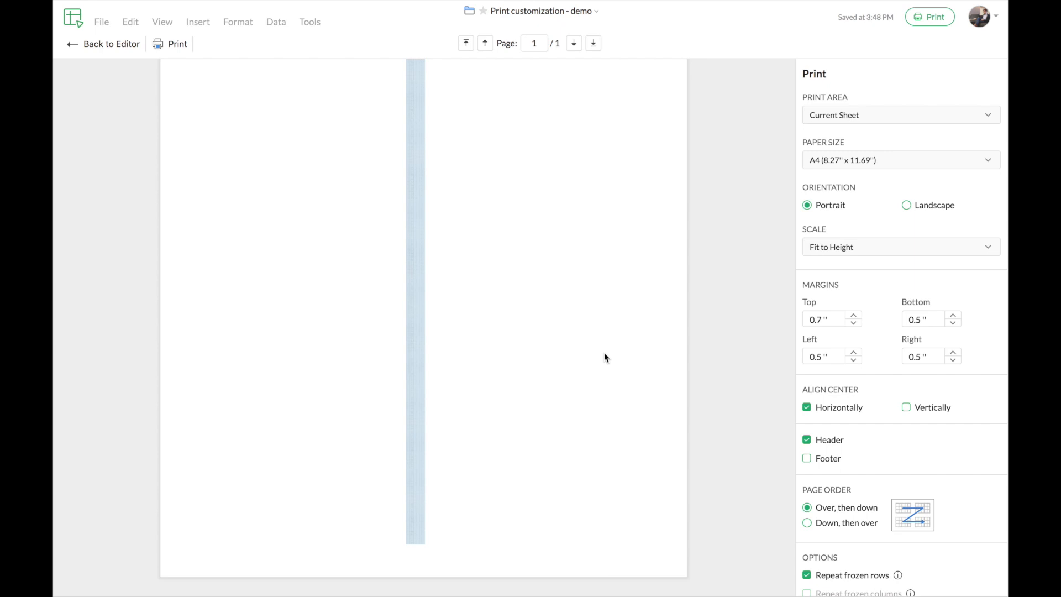
scroll(605, 353, up, 3)
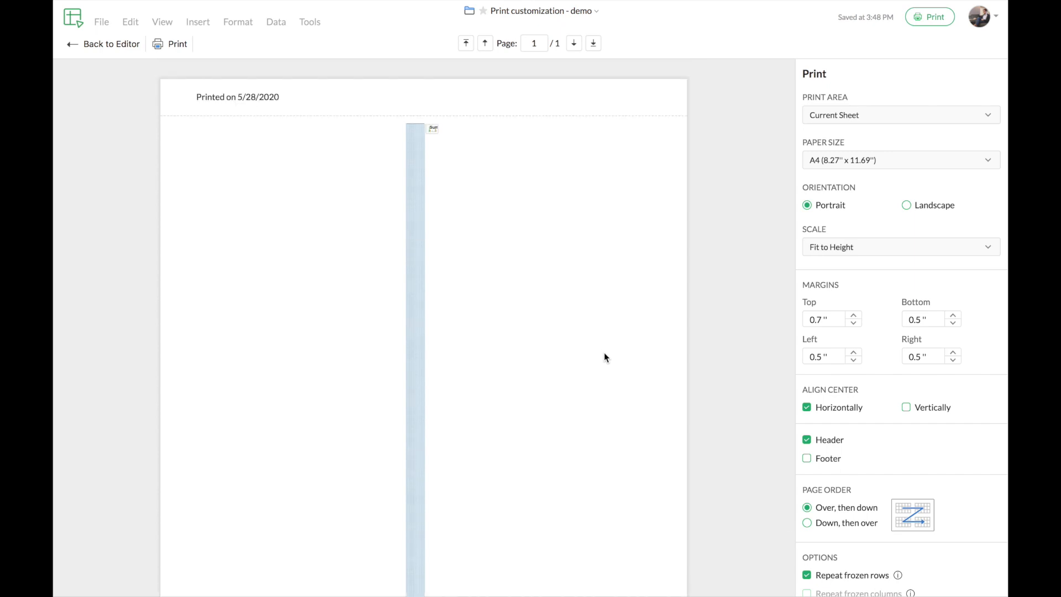
scroll(515, 385, down, 3)
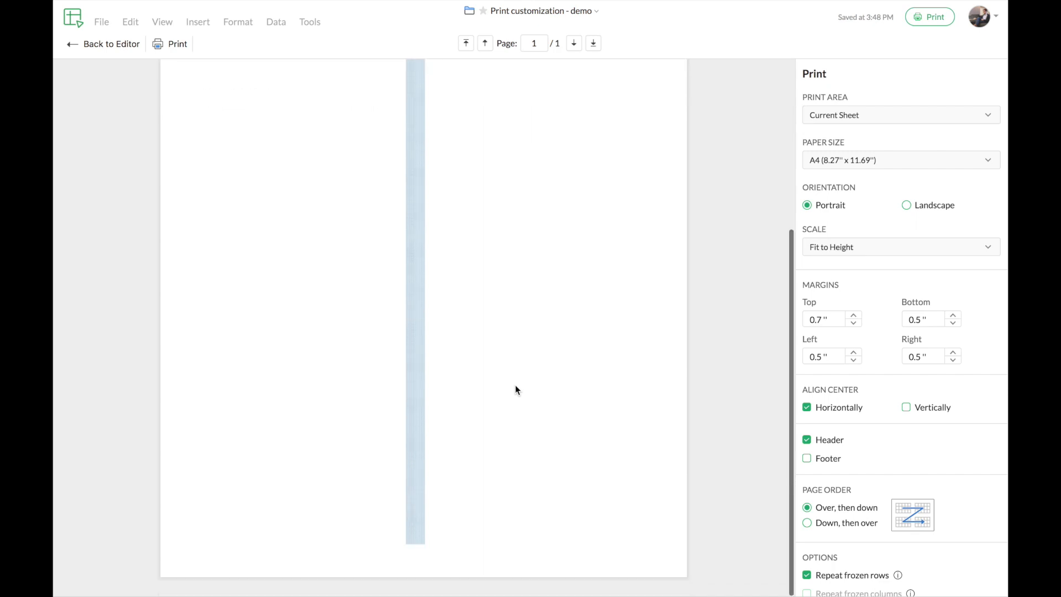
scroll(515, 385, up, 3)
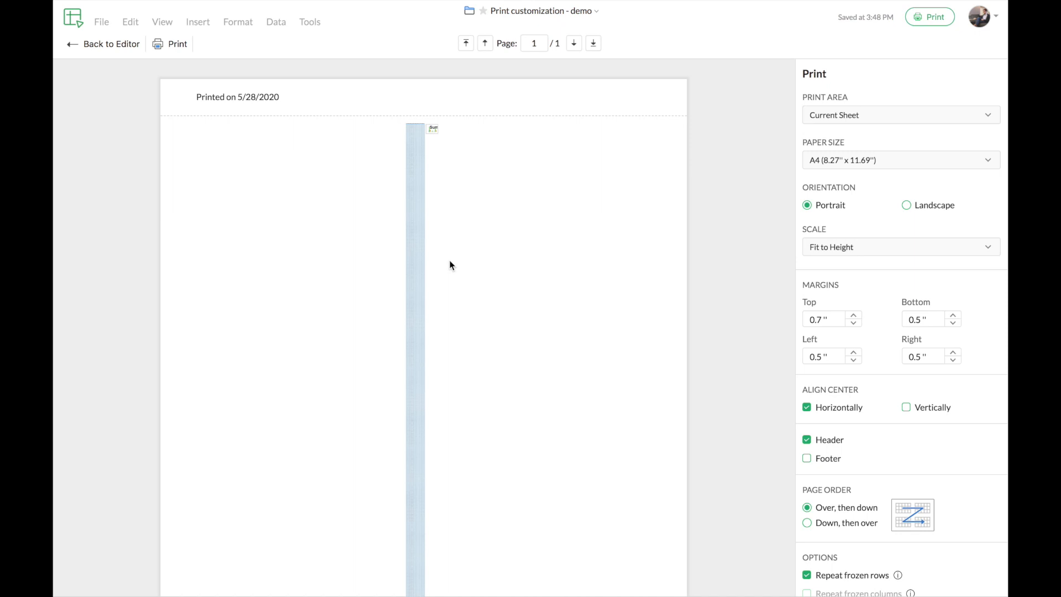
click(858, 247)
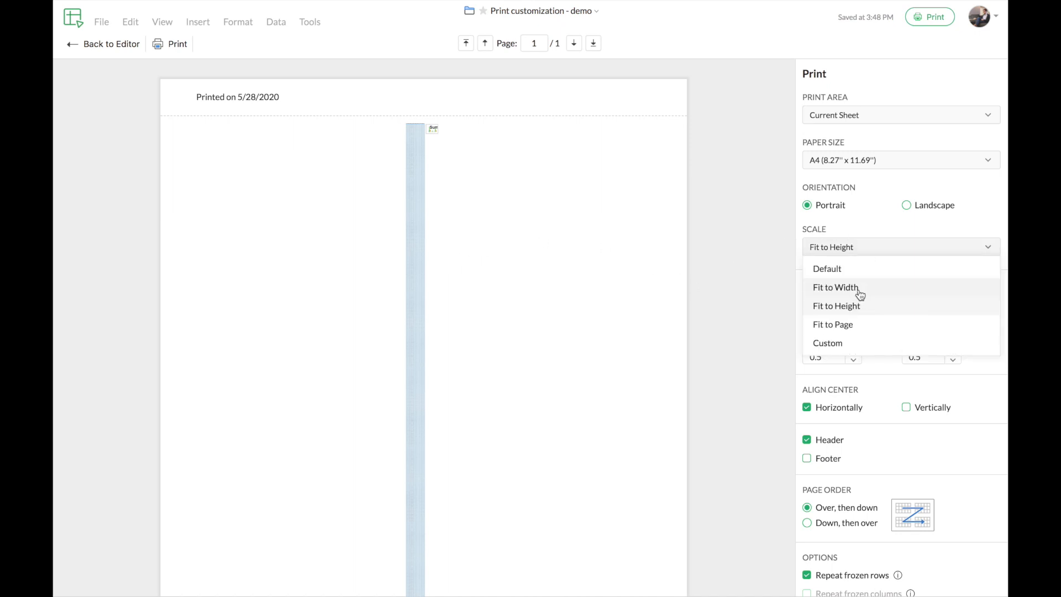
click(864, 327)
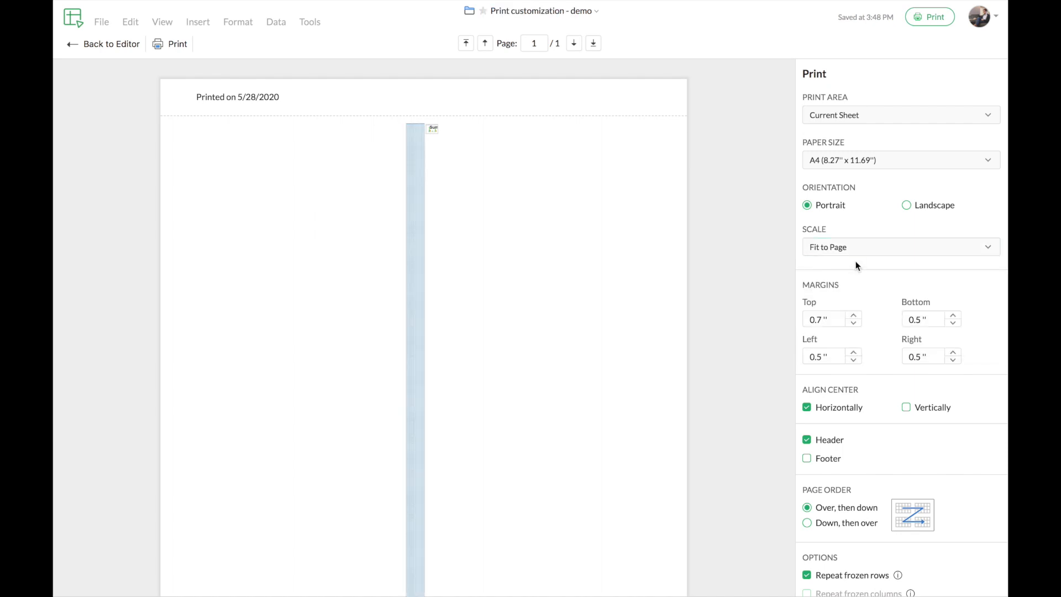
Examine the full length of the single-page sales report preview at the Fit to Page scale.
scroll(611, 361, down, 3)
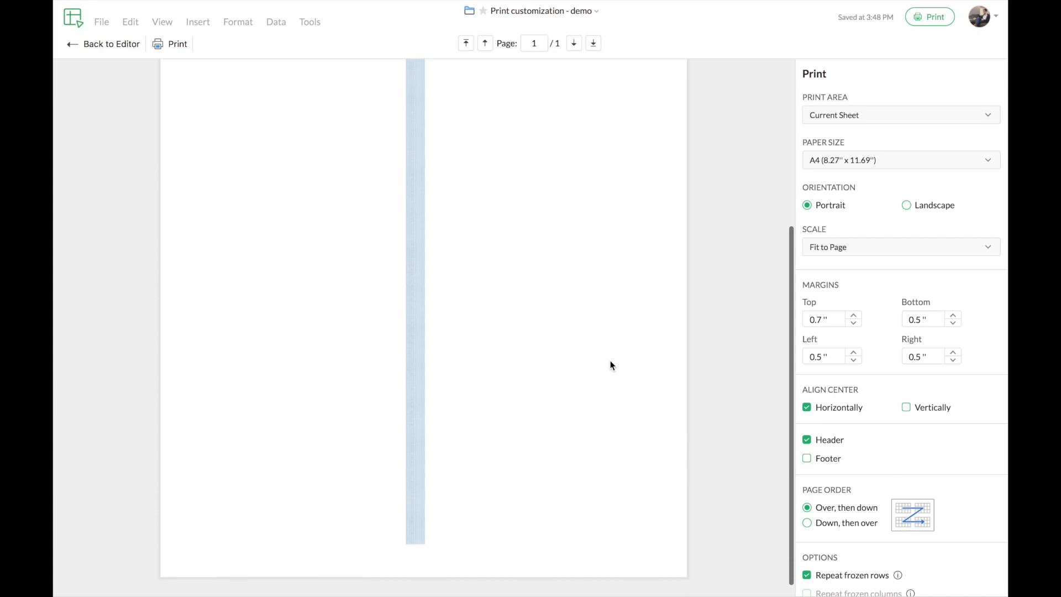
scroll(610, 360, up, 3)
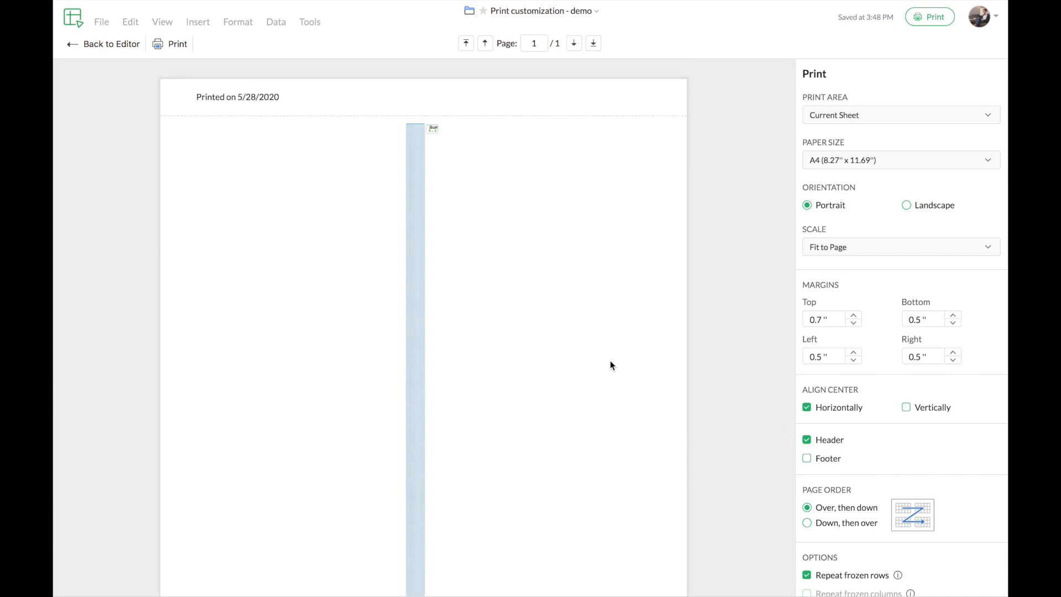
scroll(611, 361, down, 5)
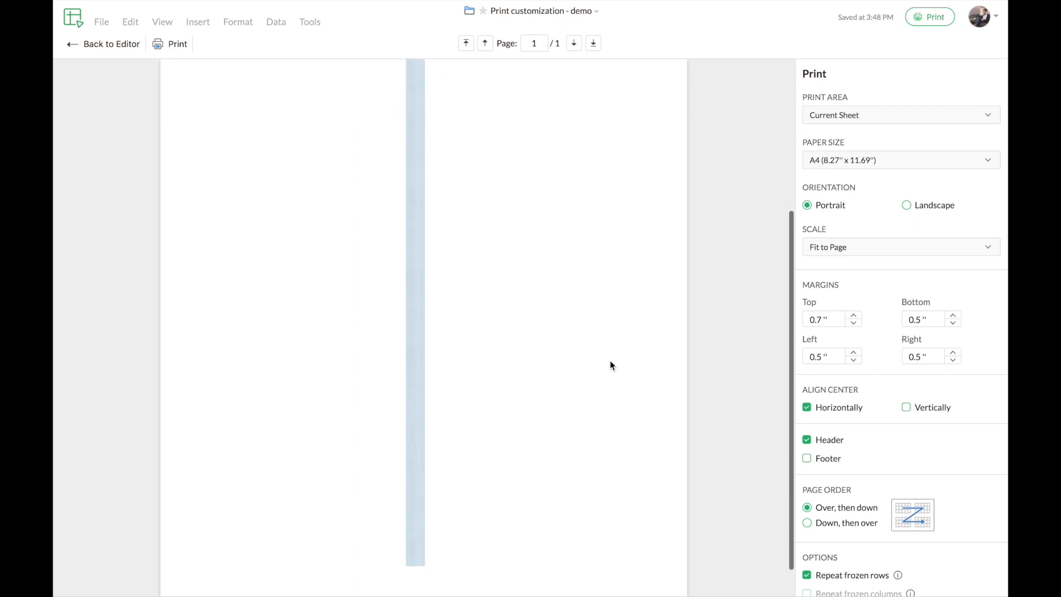
scroll(610, 362, up, 5)
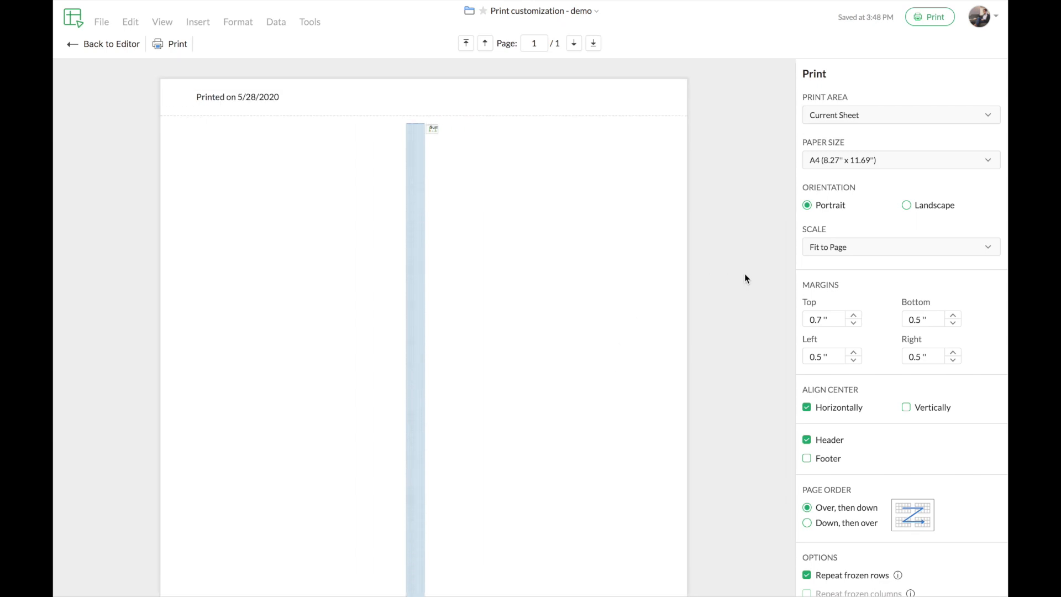
Switch the print scale to Custom and raise the percentage to 40%.
click(856, 250)
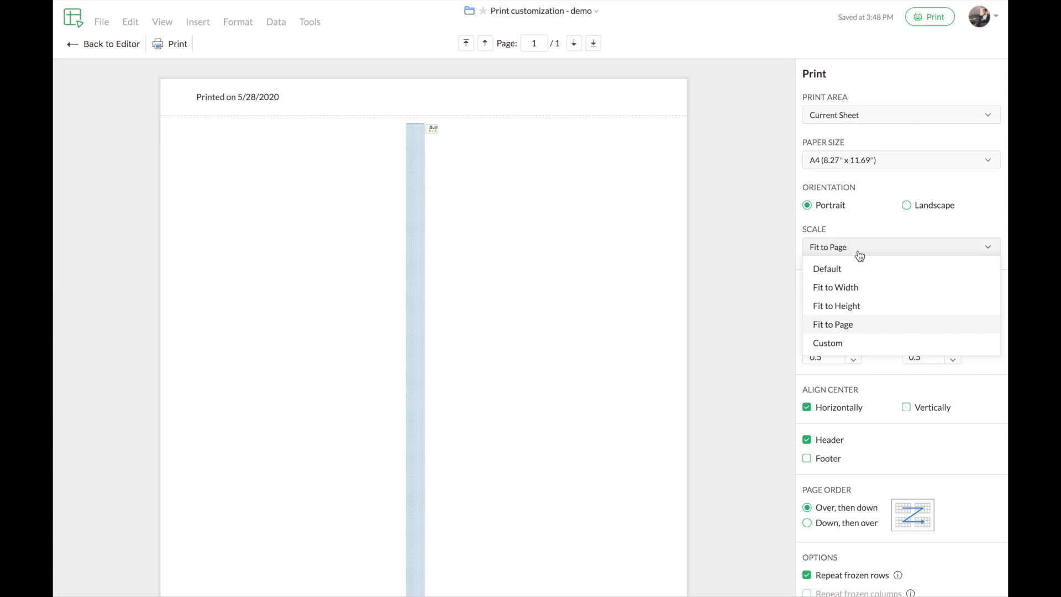
click(855, 344)
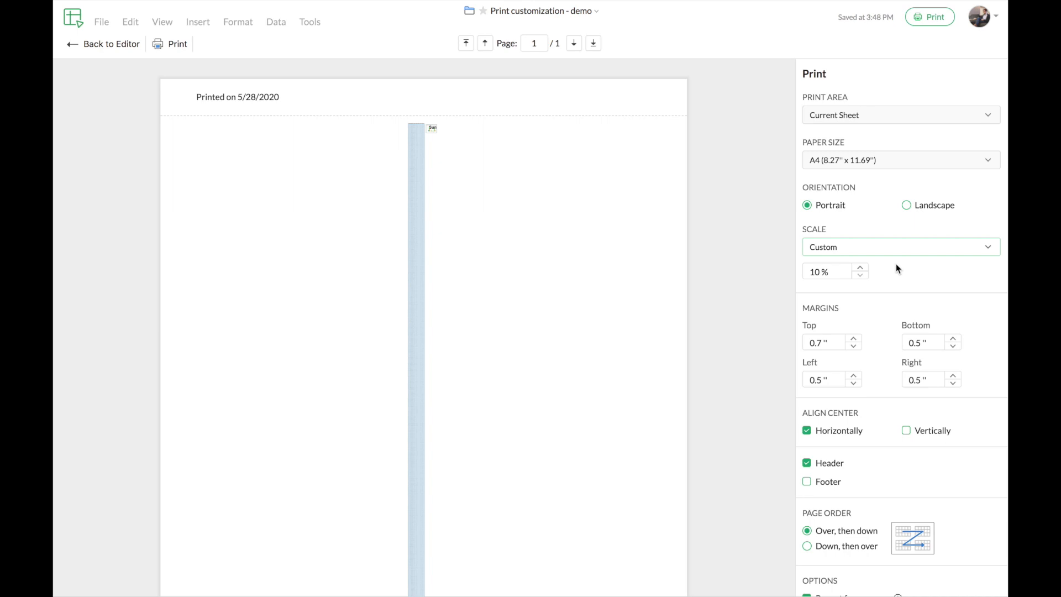
click(861, 270)
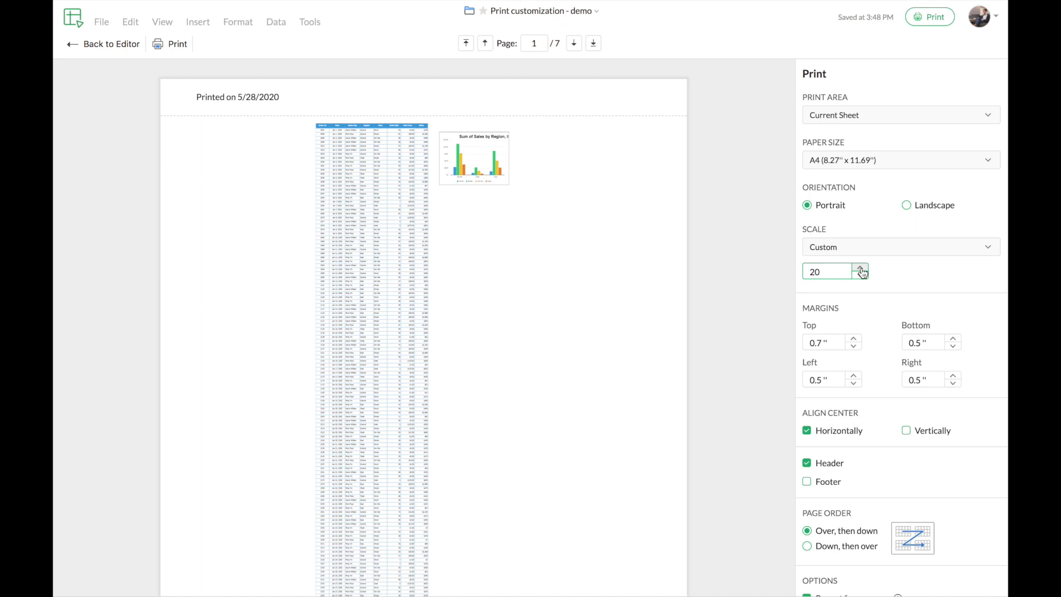
click(861, 269)
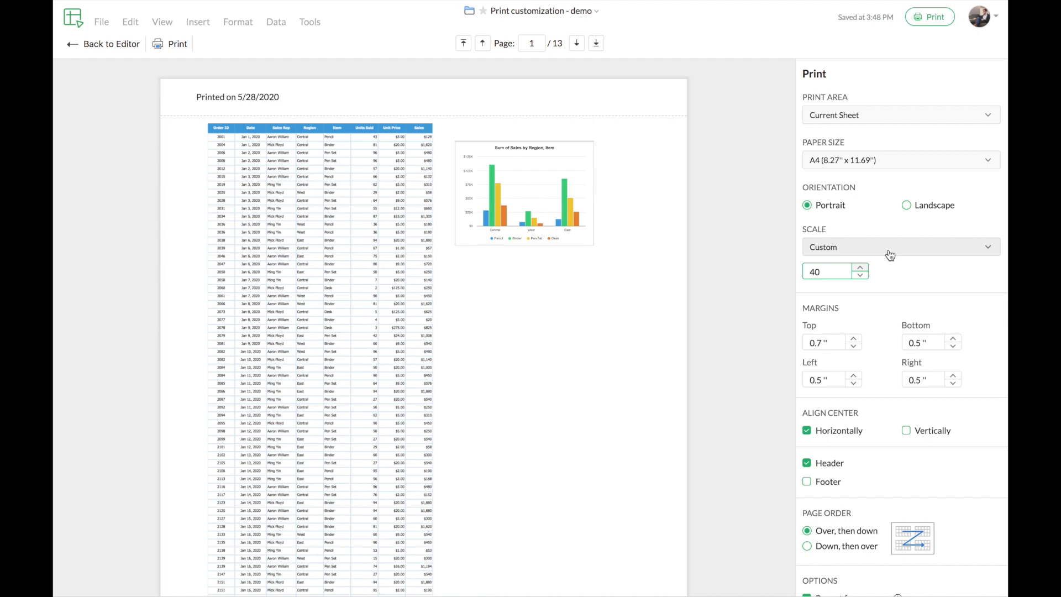
Set the print scale back to Default and check how the columns and chart split across pages.
click(889, 253)
click(886, 270)
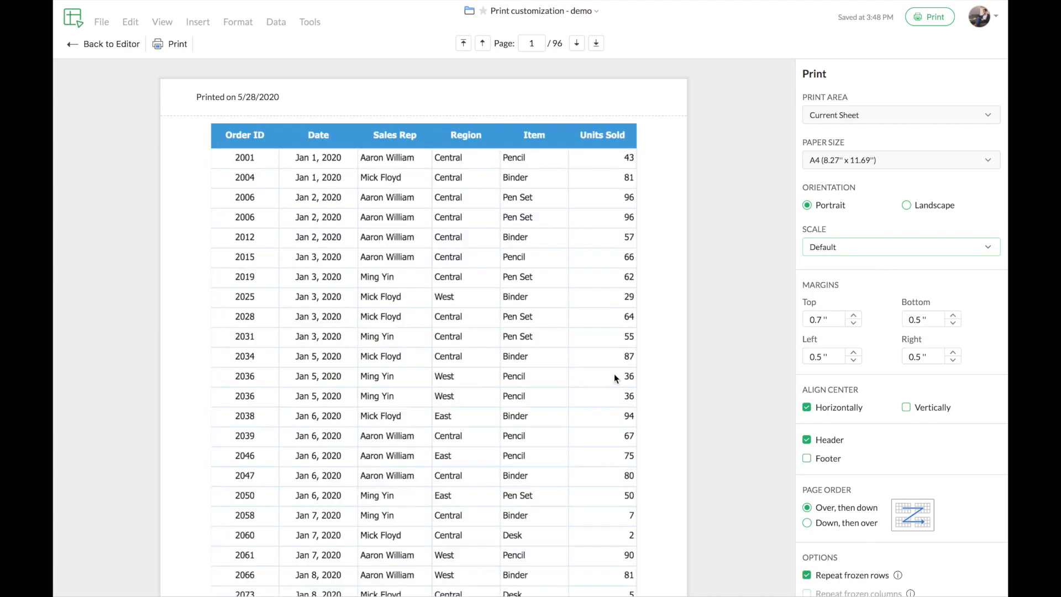
scroll(614, 373, down, 10)
scroll(614, 374, down, 4)
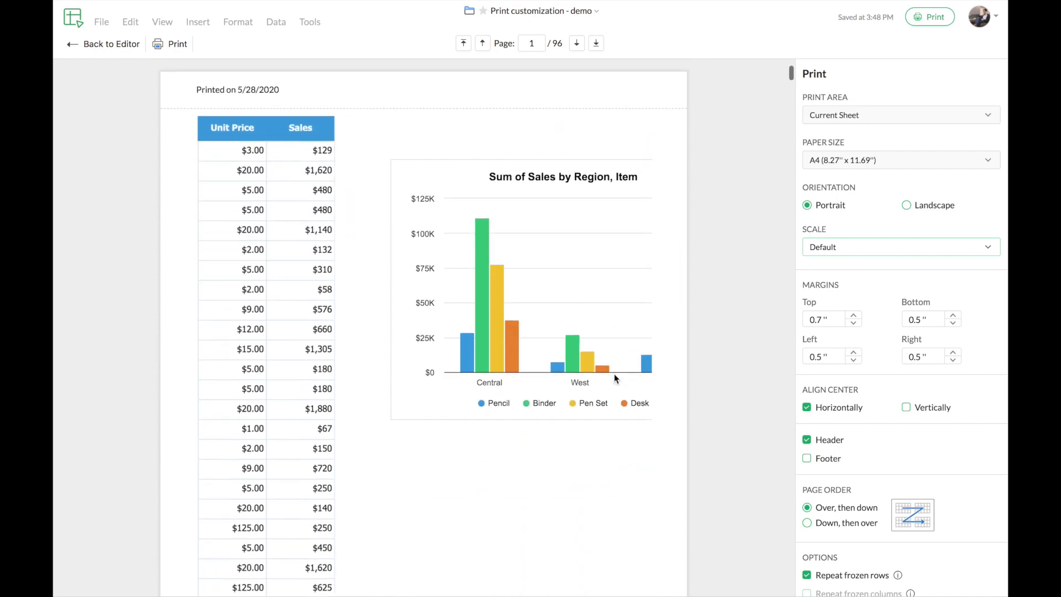
scroll(614, 378, down, 2)
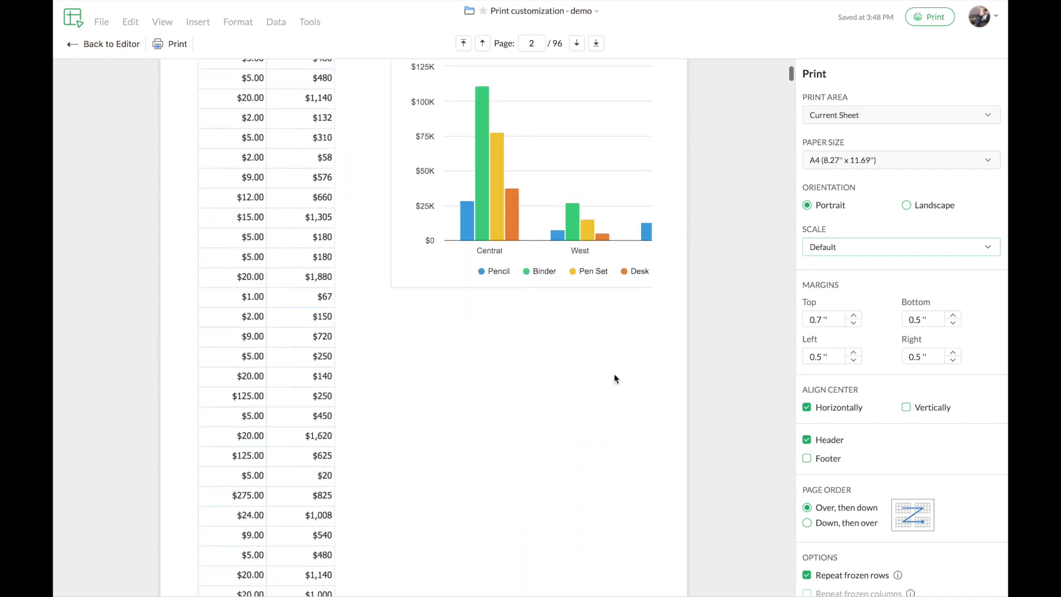
scroll(614, 374, down, 3)
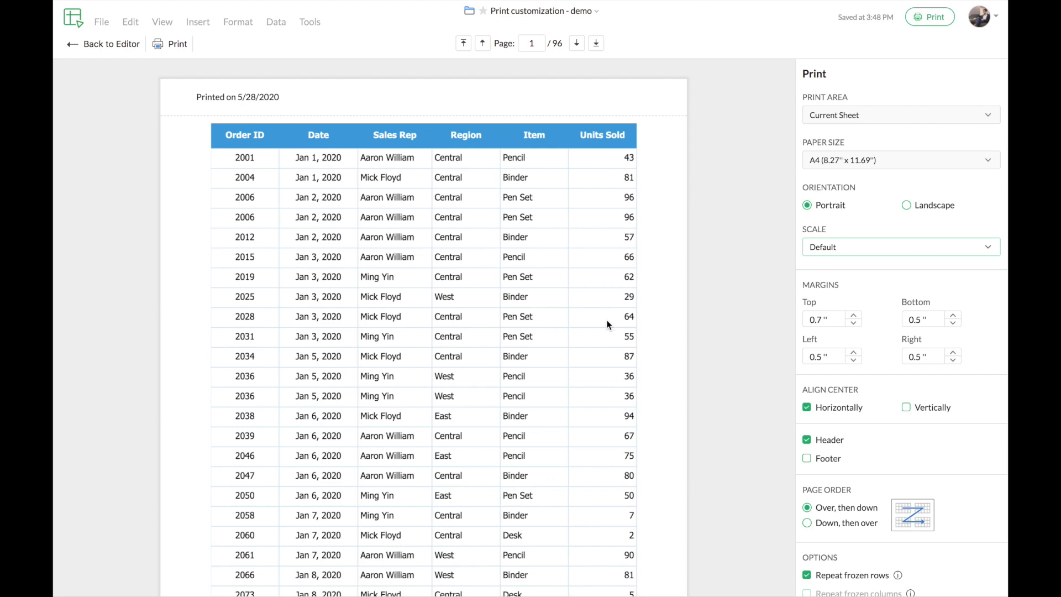
Clear the printed-on date text from the page header and insert the [Sheet Name] field in the header's center section.
mouse_move(280, 105)
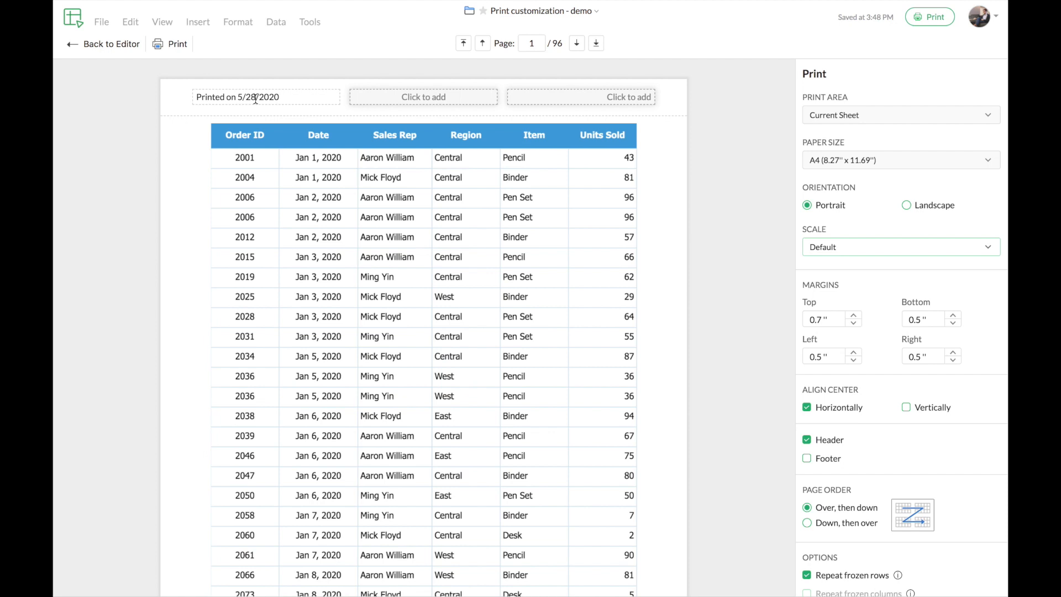
click(255, 97)
key(BackSpace)
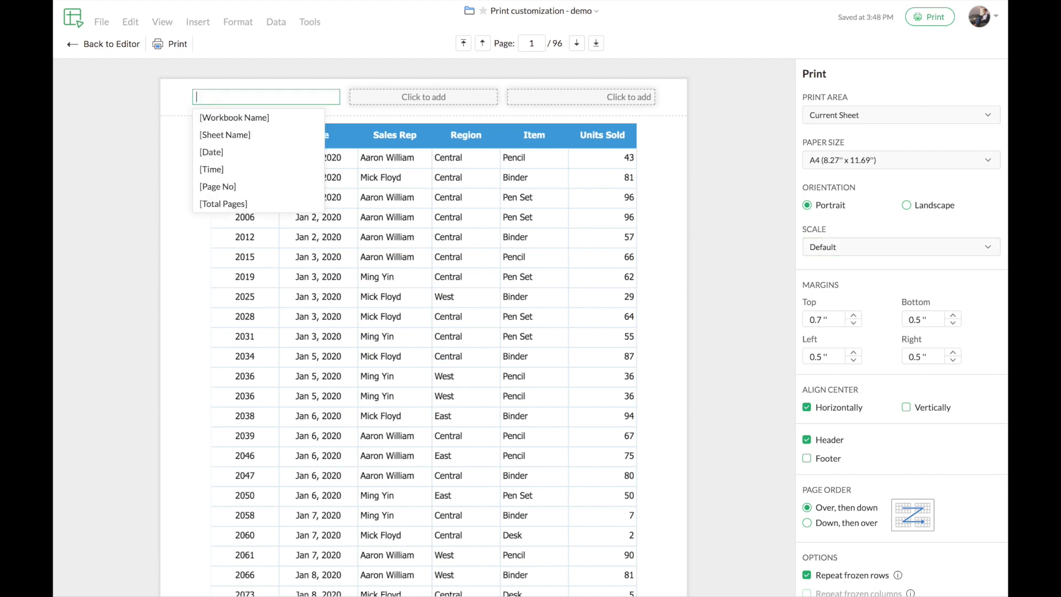
click(386, 99)
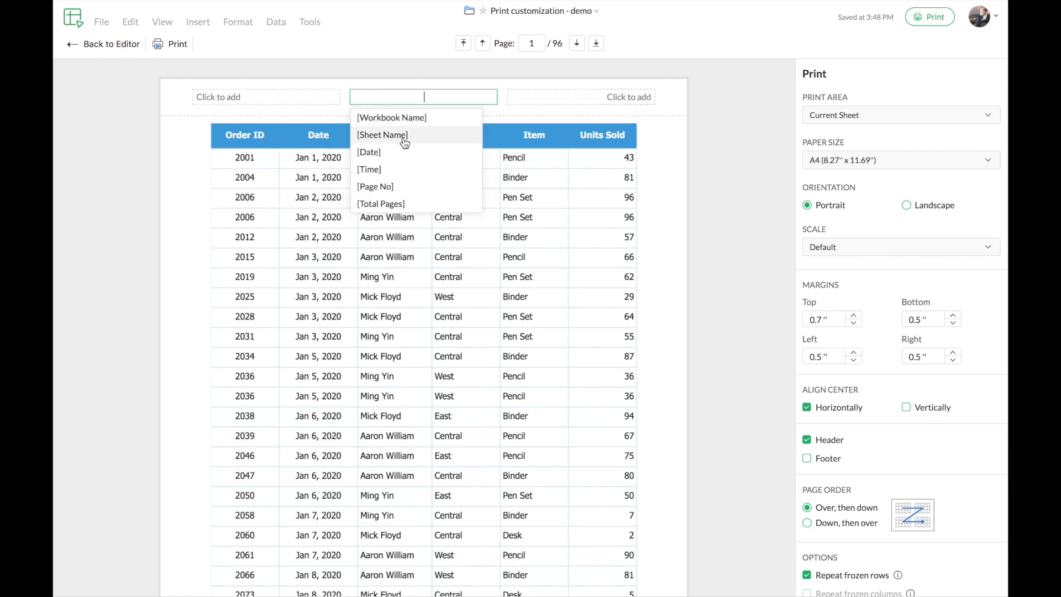
click(425, 139)
click(477, 78)
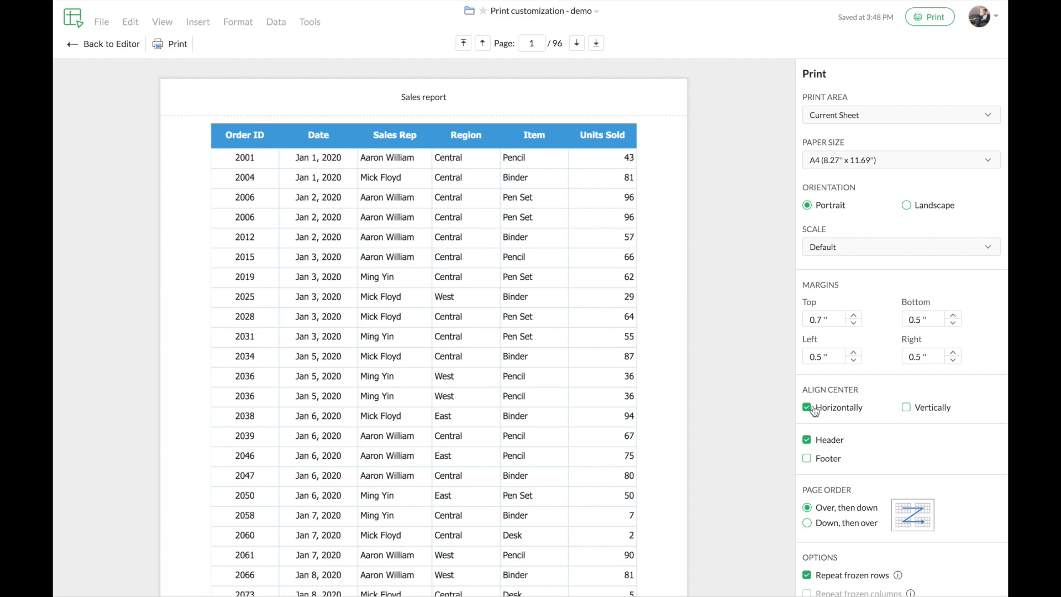
Examine the page order options and the sequence in which the previewed pages follow each other with Over, then down.
scroll(813, 407, down, 3)
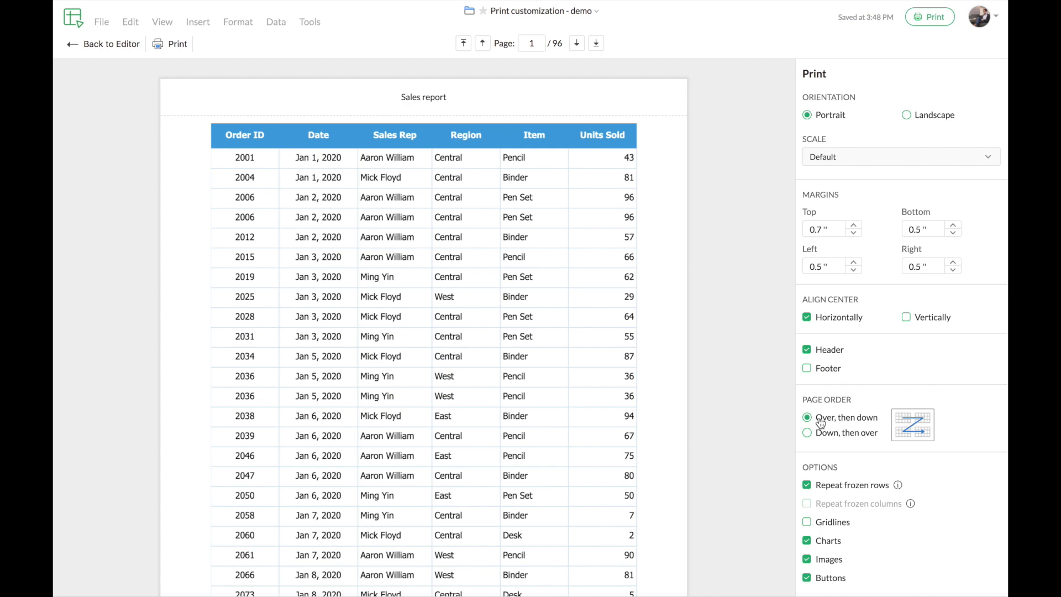
scroll(581, 441, down, 5)
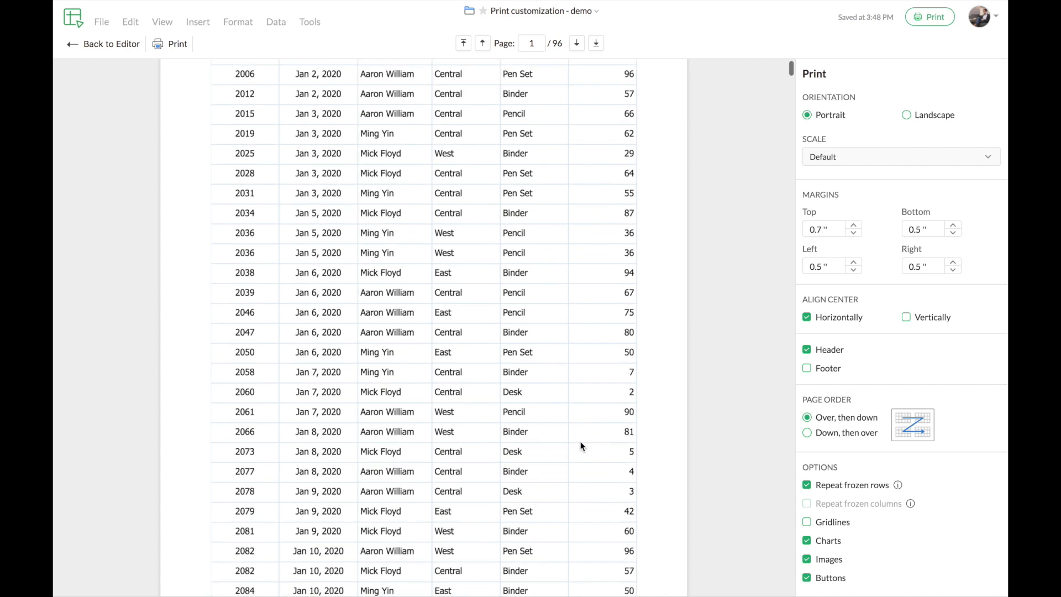
scroll(580, 441, down, 5)
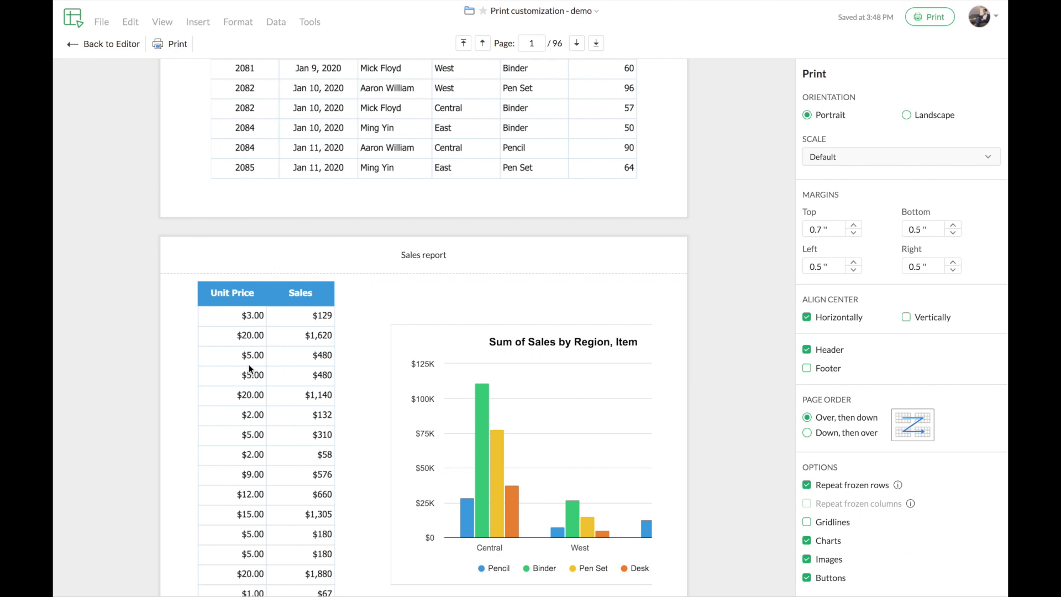
scroll(345, 407, down, 1)
scroll(348, 411, down, 10)
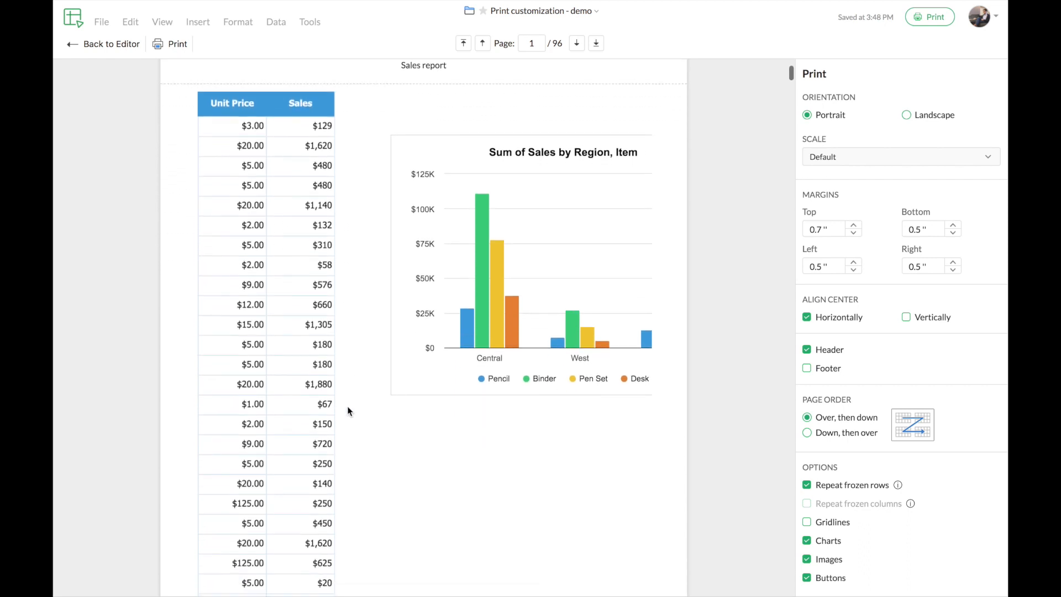
scroll(349, 410, down, 13)
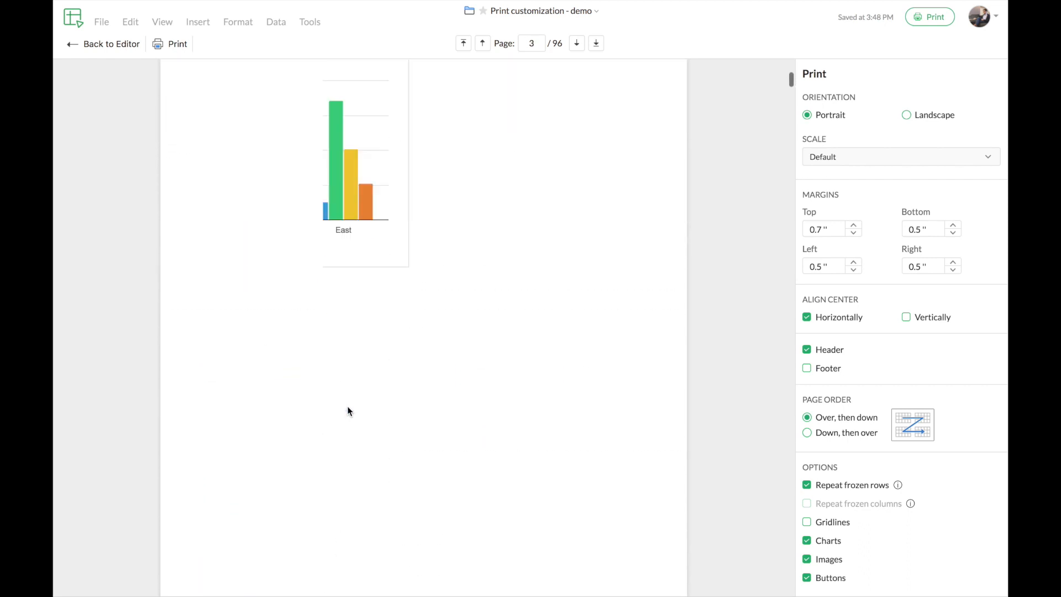
scroll(348, 410, down, 13)
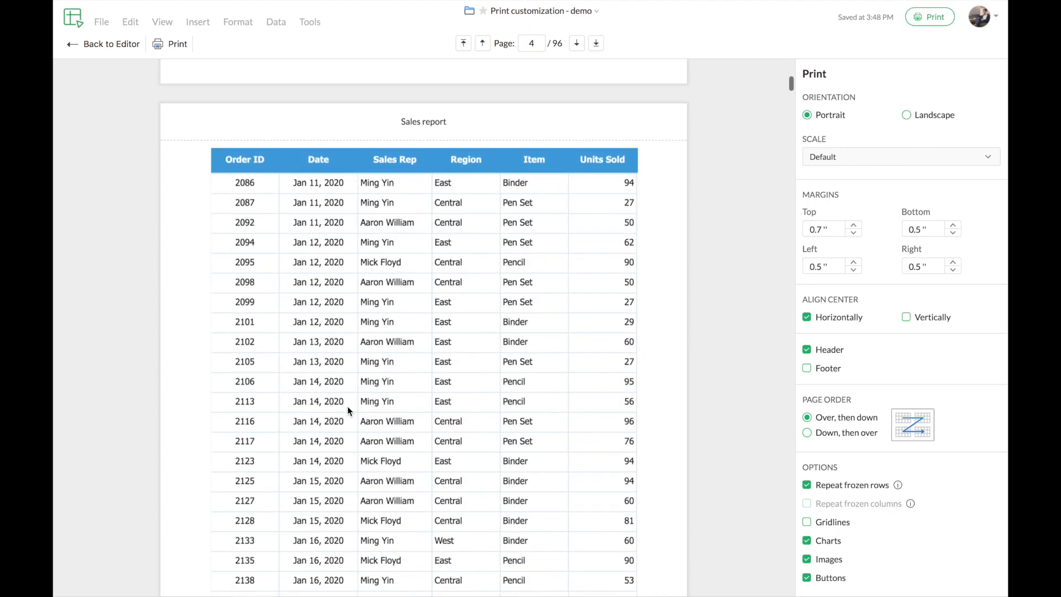
scroll(348, 411, up, 2)
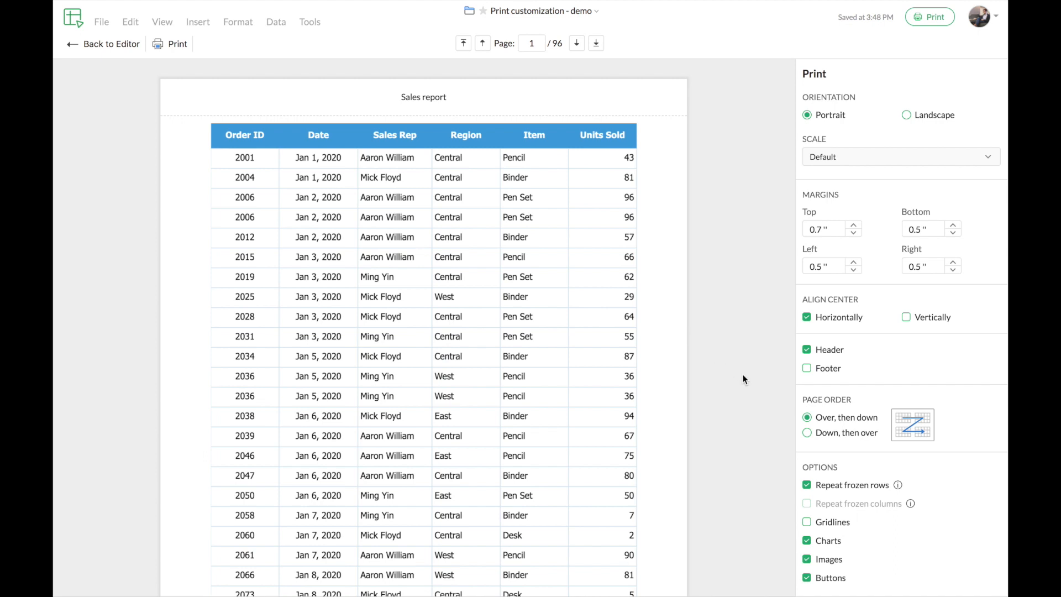
Change the page order to Down, then over and check the page sequence in the preview.
click(808, 434)
scroll(535, 457, down, 8)
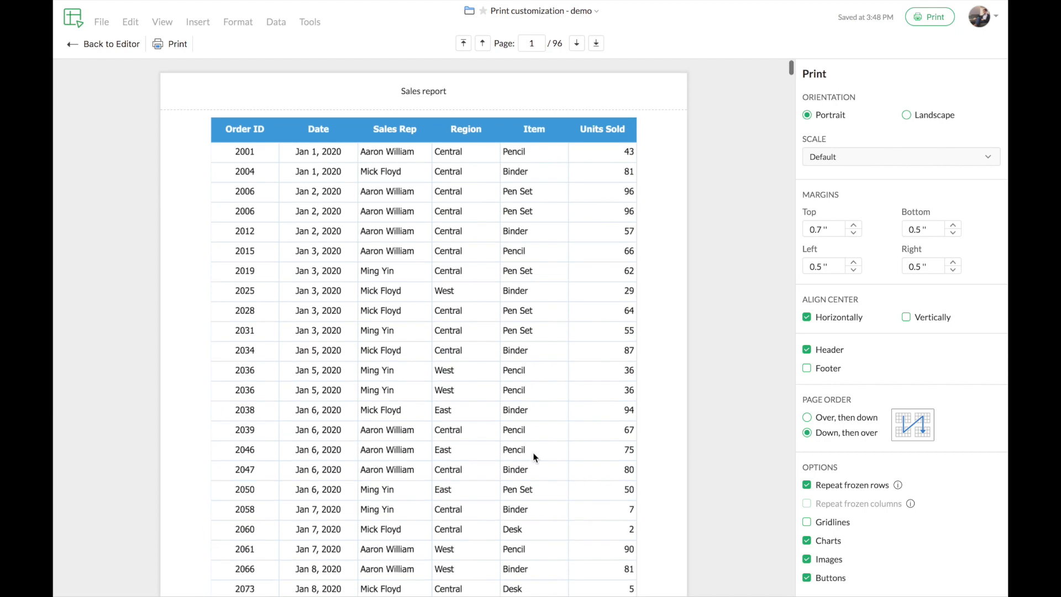
scroll(536, 456, down, 3)
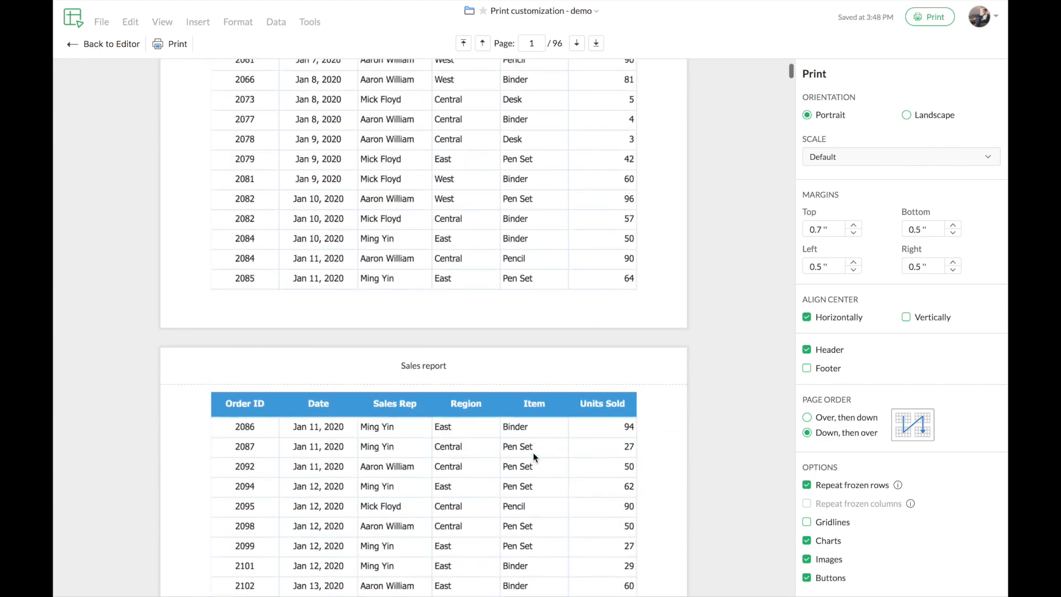
scroll(535, 456, down, 1)
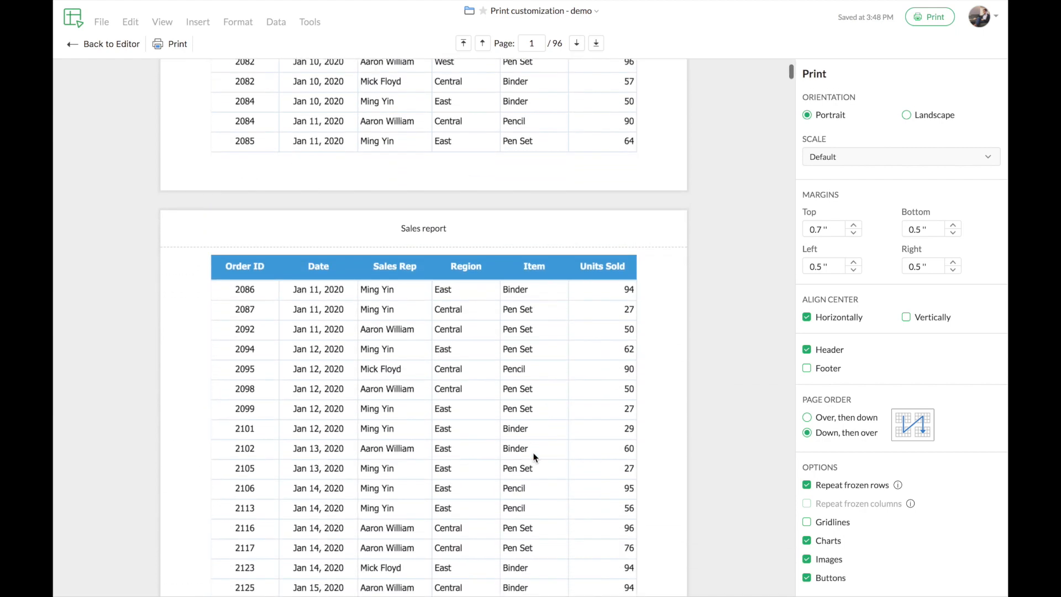
scroll(534, 457, down, 10)
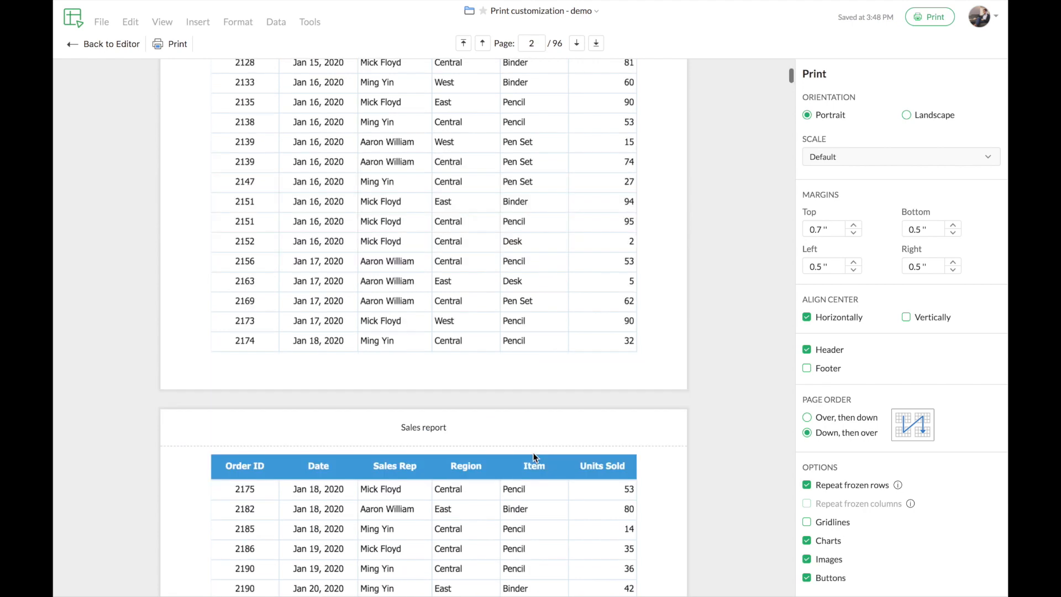
scroll(534, 456, down, 5)
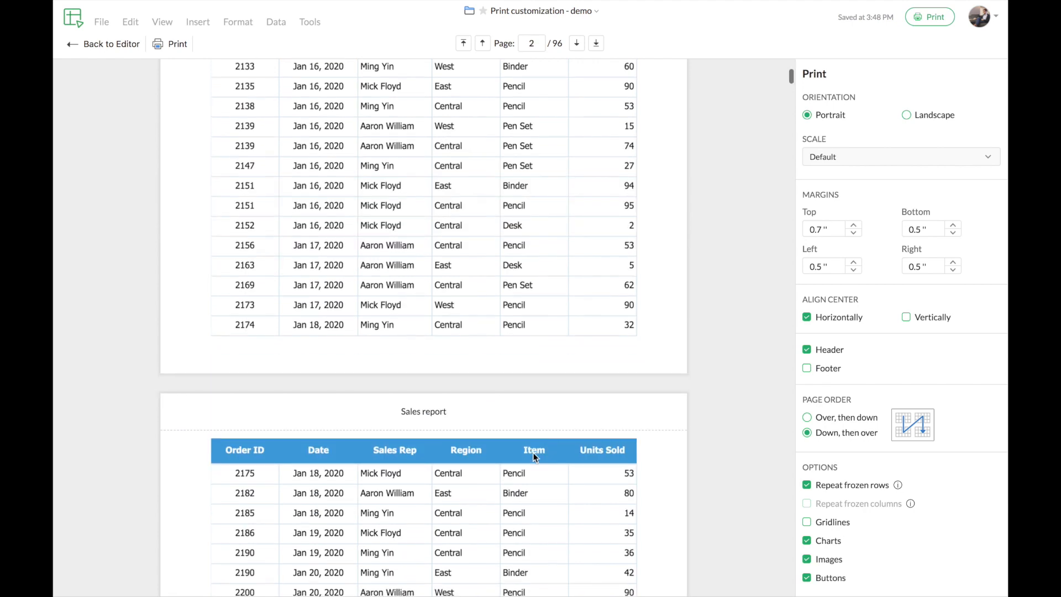
scroll(534, 456, up, 20)
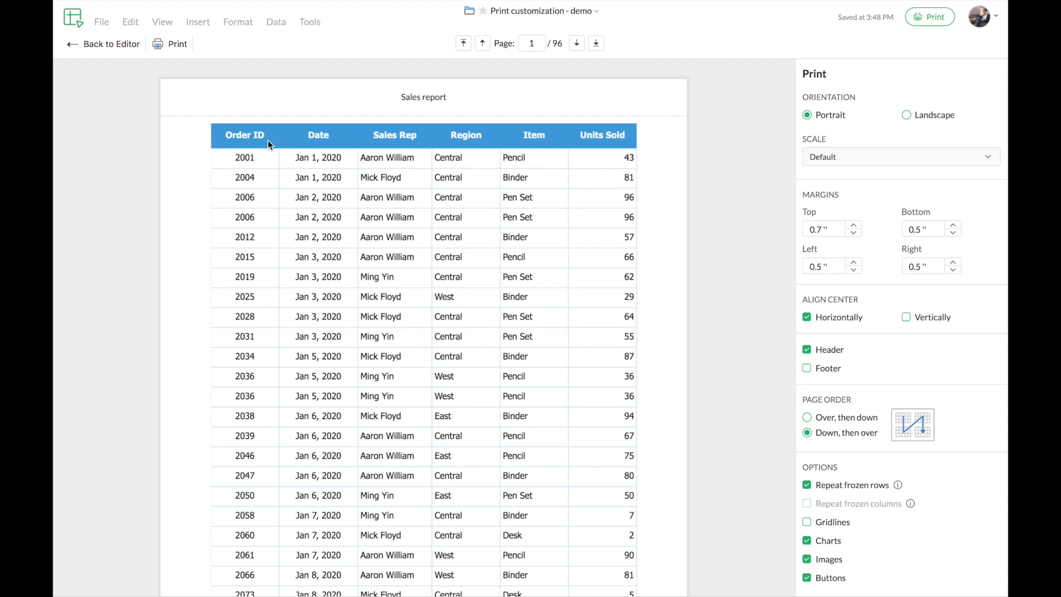
Turn off Repeat frozen rows and check the top of the following pages in the preview.
click(807, 486)
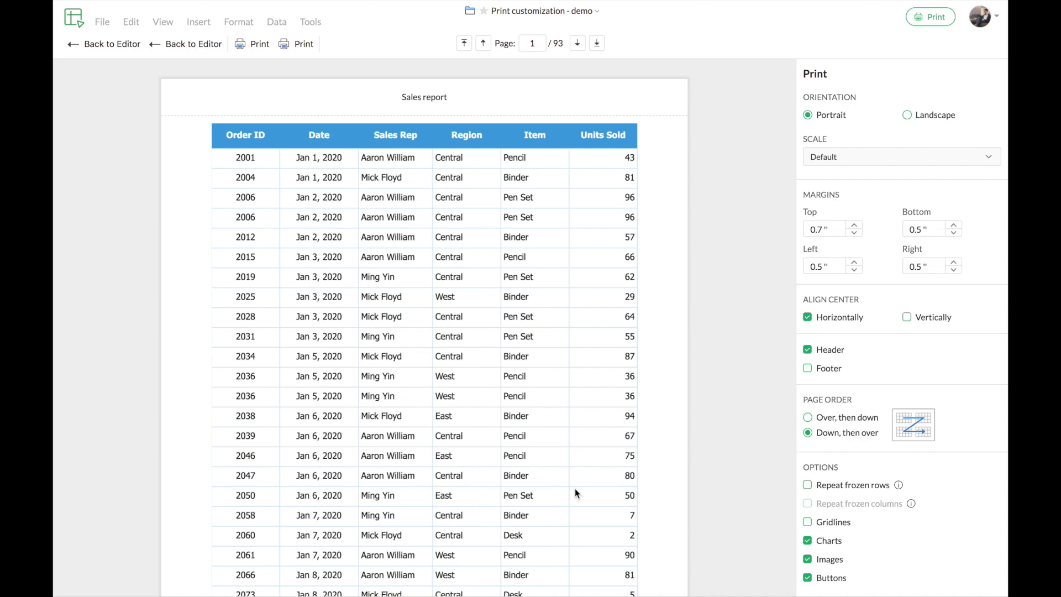
scroll(574, 494, down, 1)
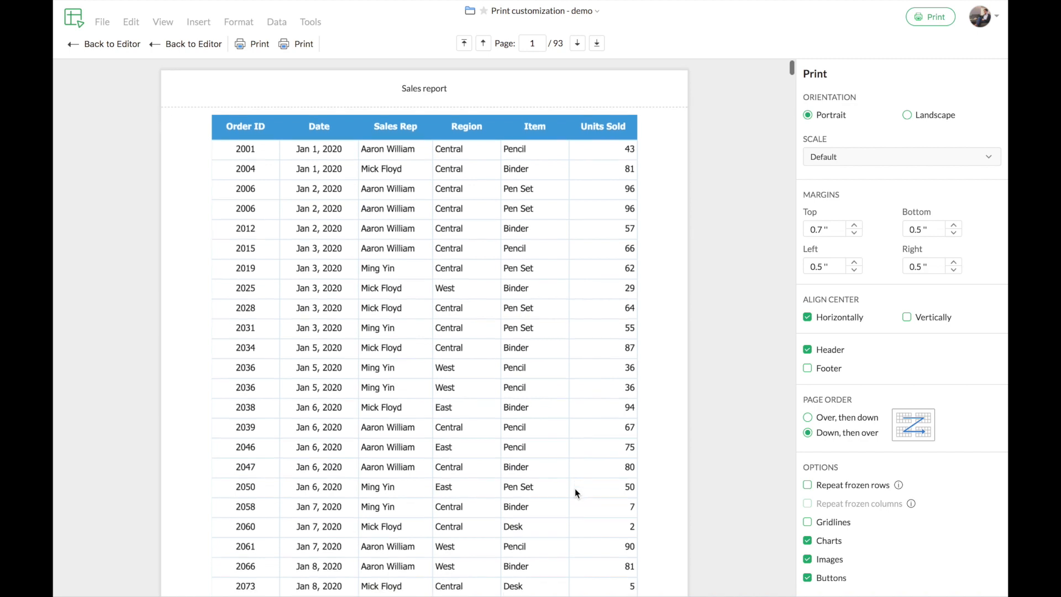
scroll(574, 492, up, 1)
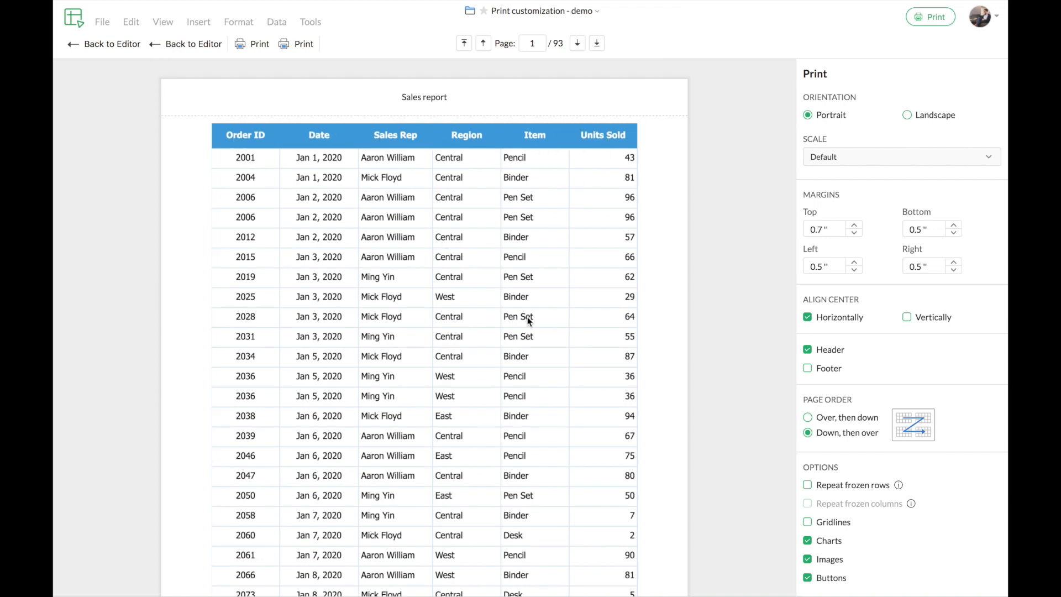
scroll(528, 316, down, 1)
scroll(529, 313, down, 10)
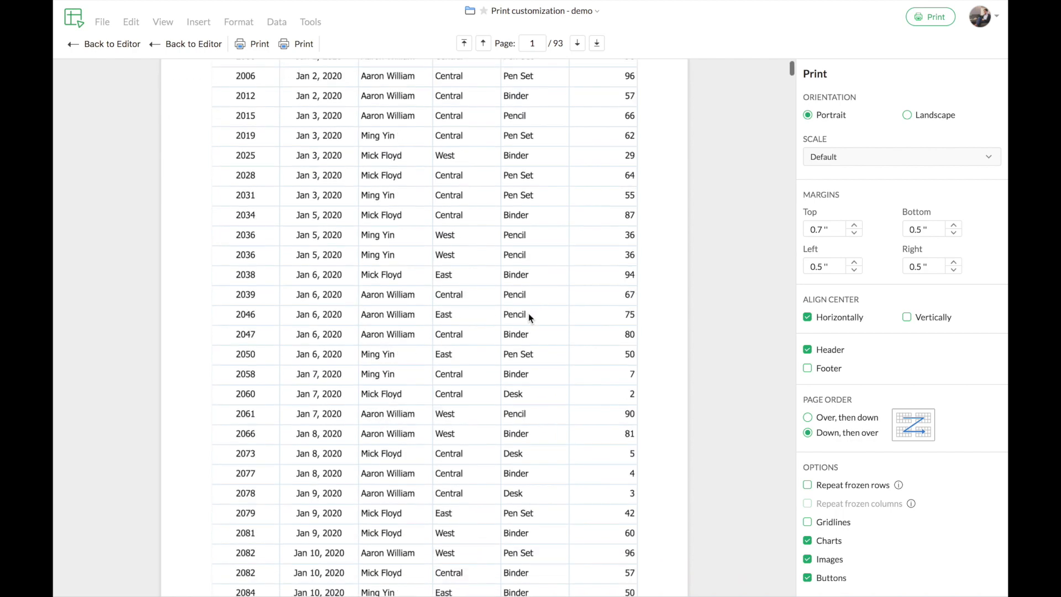
scroll(529, 315, down, 3)
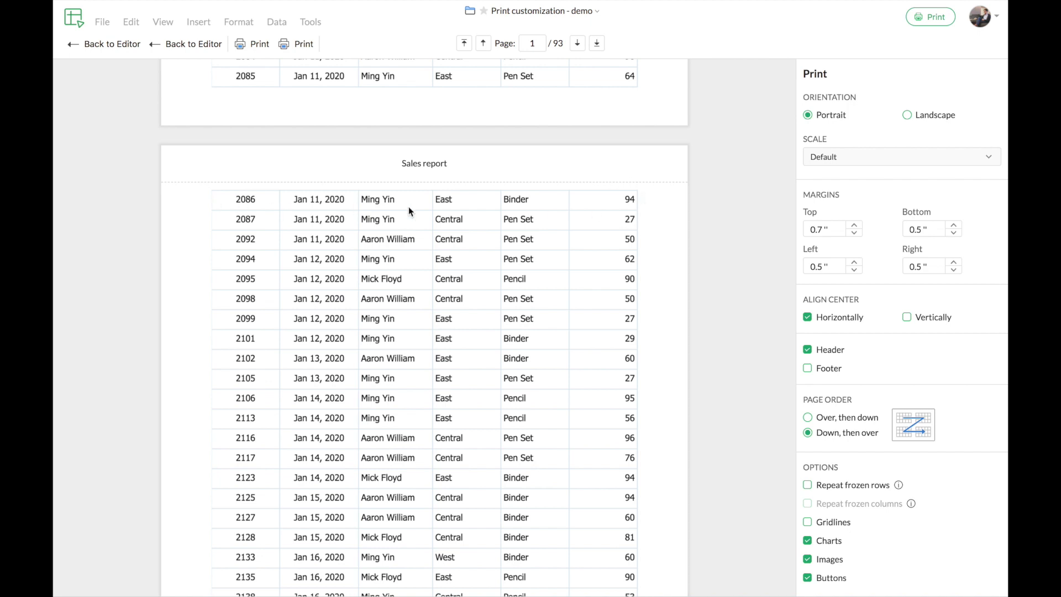
scroll(459, 334, down, 5)
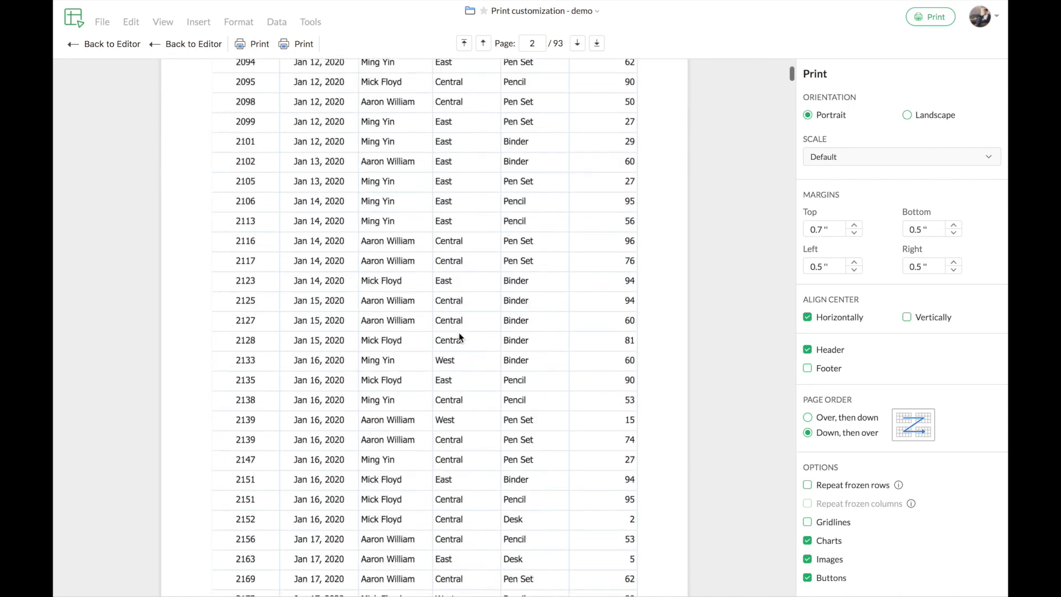
Examine the page breaks and the tops of the following Sales report pages in the preview without repeated frozen rows.
scroll(459, 337, down, 2)
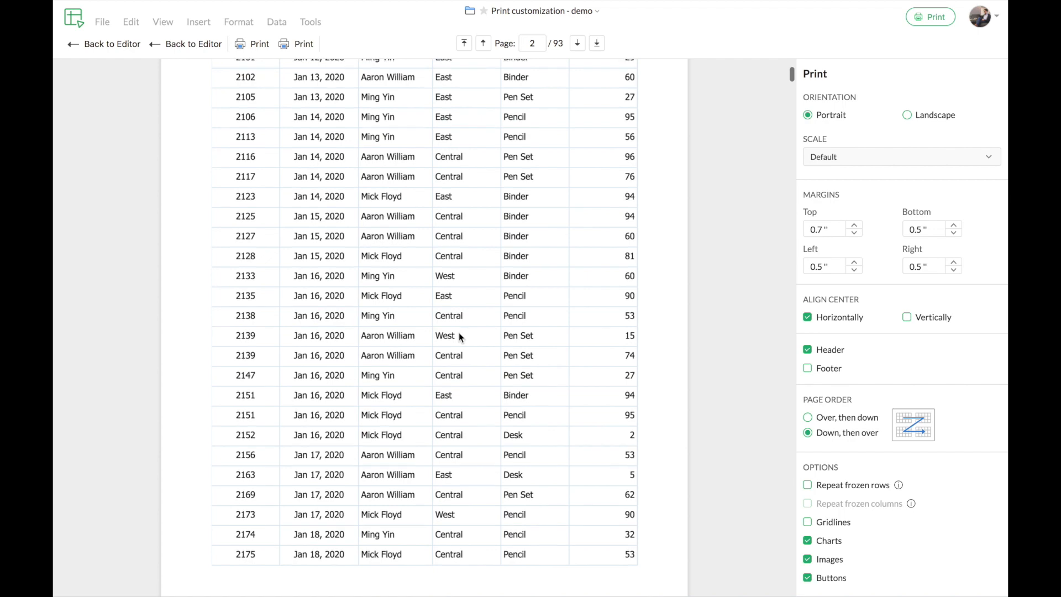
scroll(458, 335, down, 5)
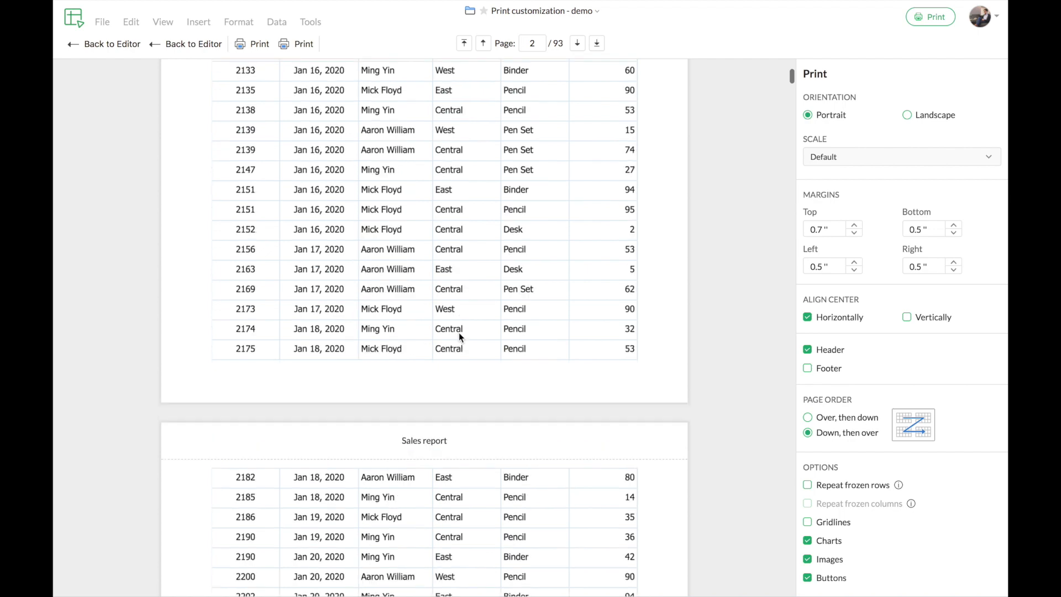
scroll(459, 333, up, 15)
scroll(459, 333, down, 2)
scroll(459, 332, down, 6)
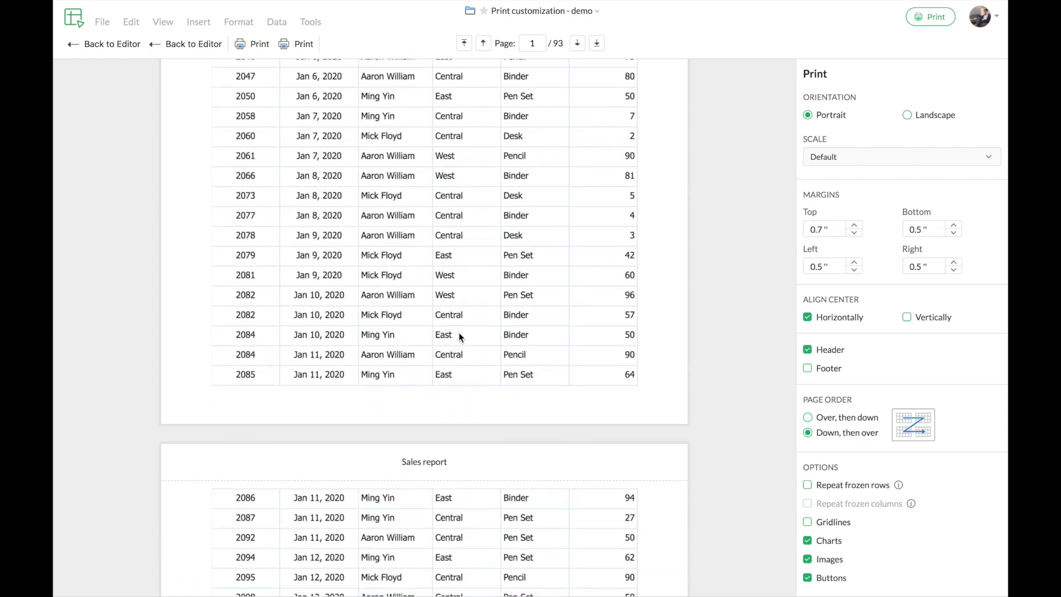
scroll(459, 336, down, 1)
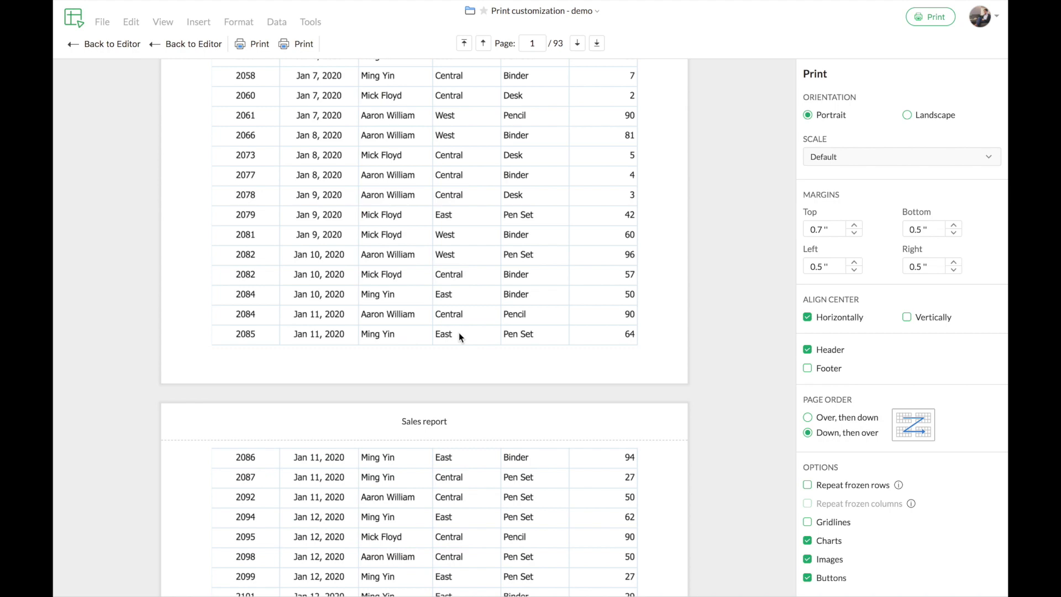
scroll(458, 336, up, 9)
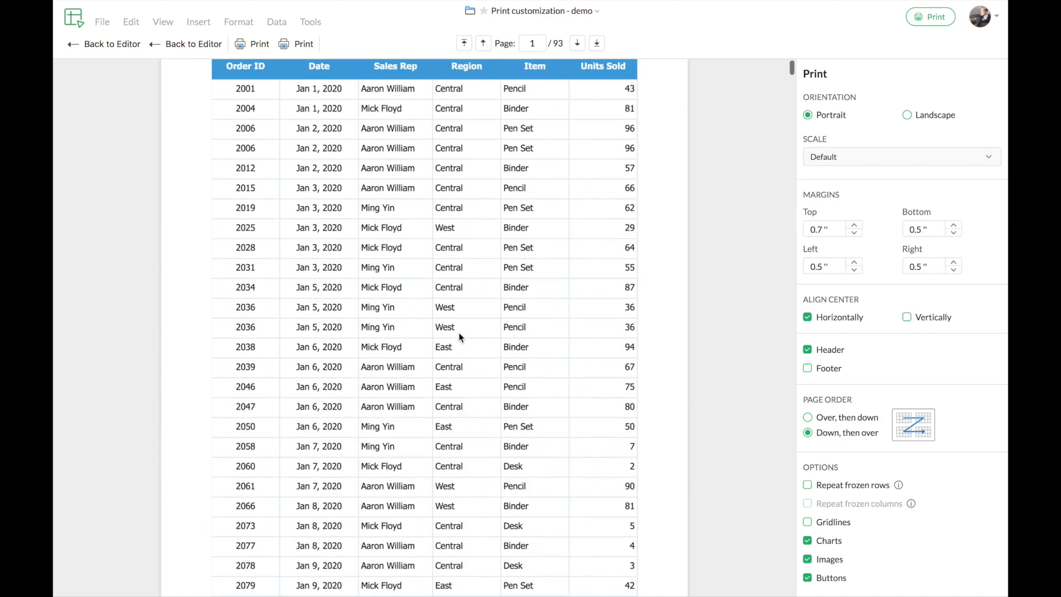
scroll(459, 335, up, 2)
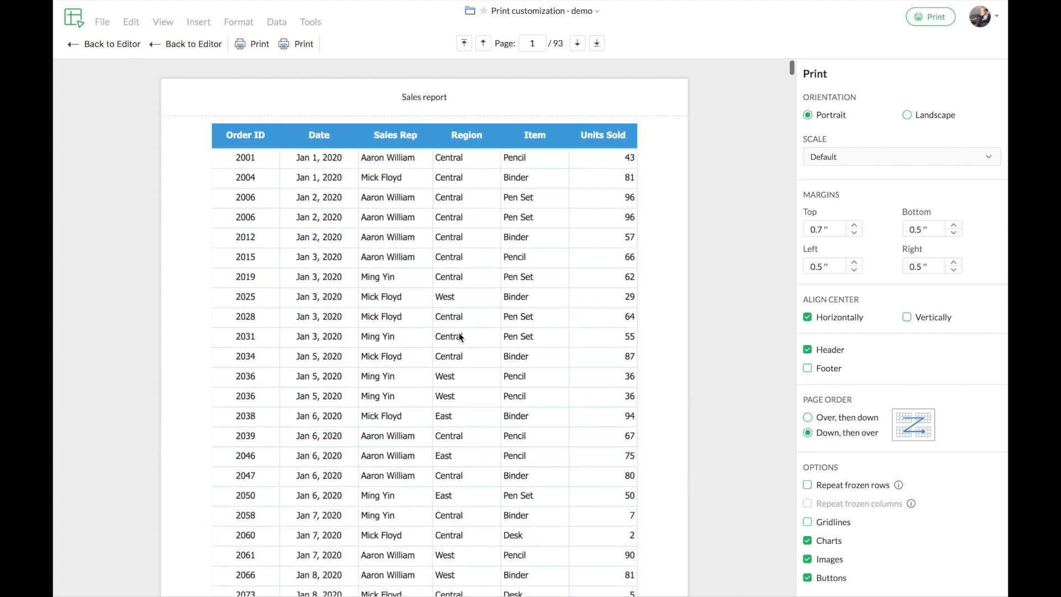
Turn on Repeat frozen rows, check the header row on the following pages, and return to the sheet editor.
click(808, 485)
scroll(503, 489, down, 4)
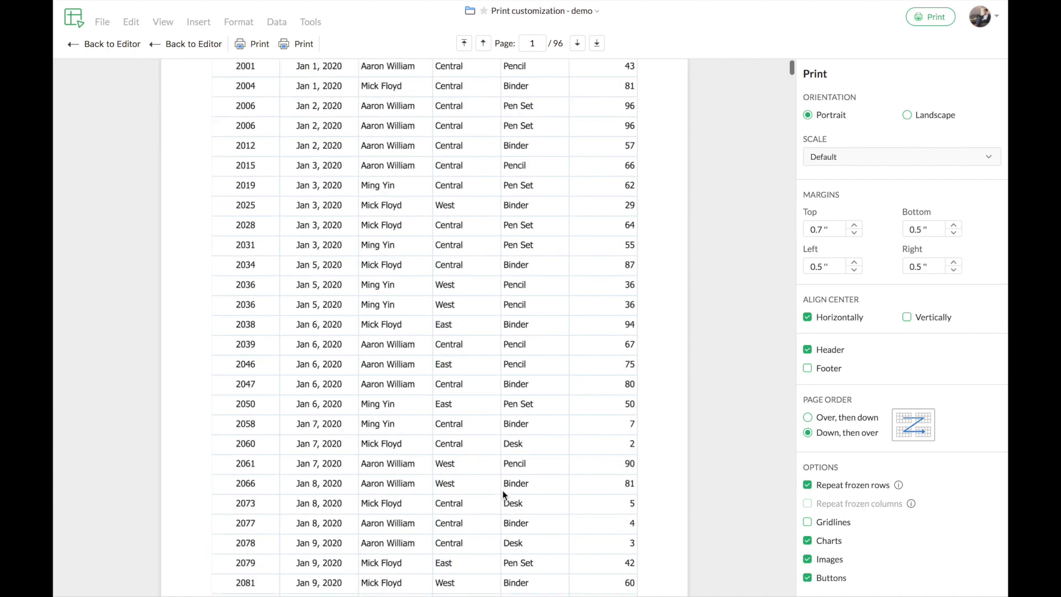
scroll(503, 490, down, 6)
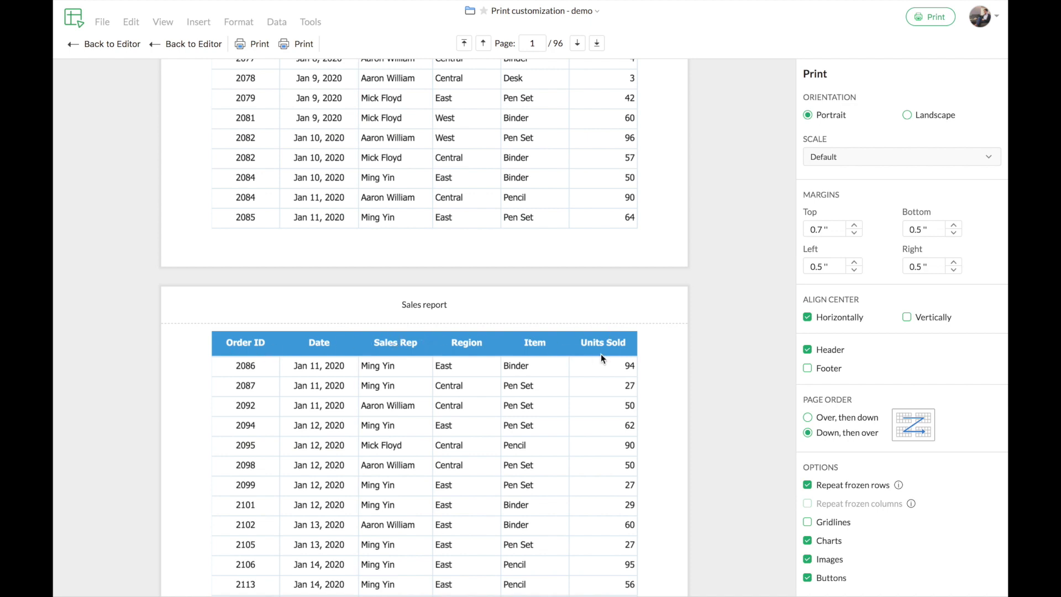
scroll(504, 362, down, 2)
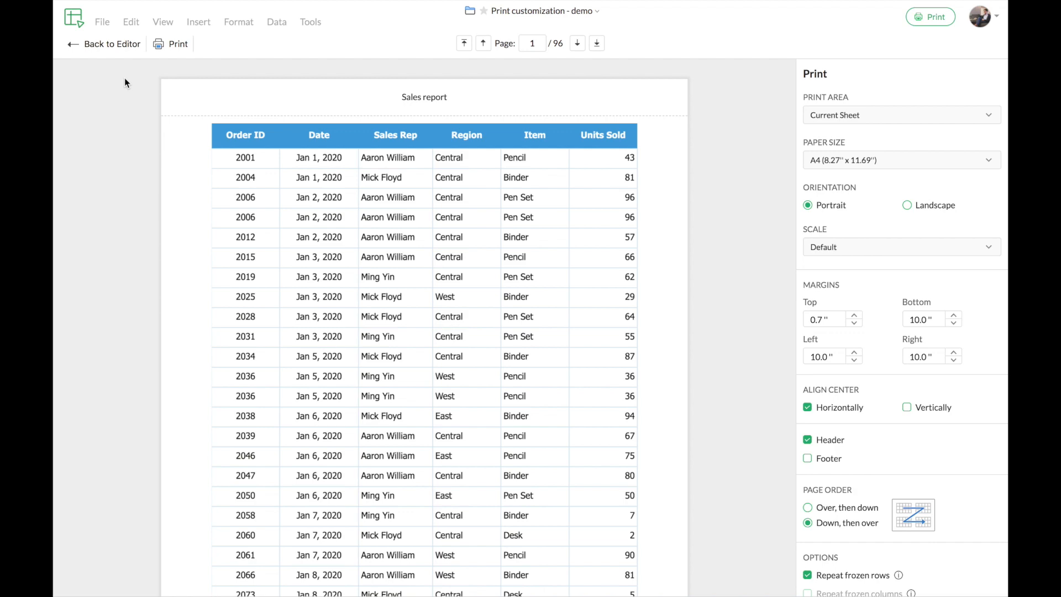
click(113, 45)
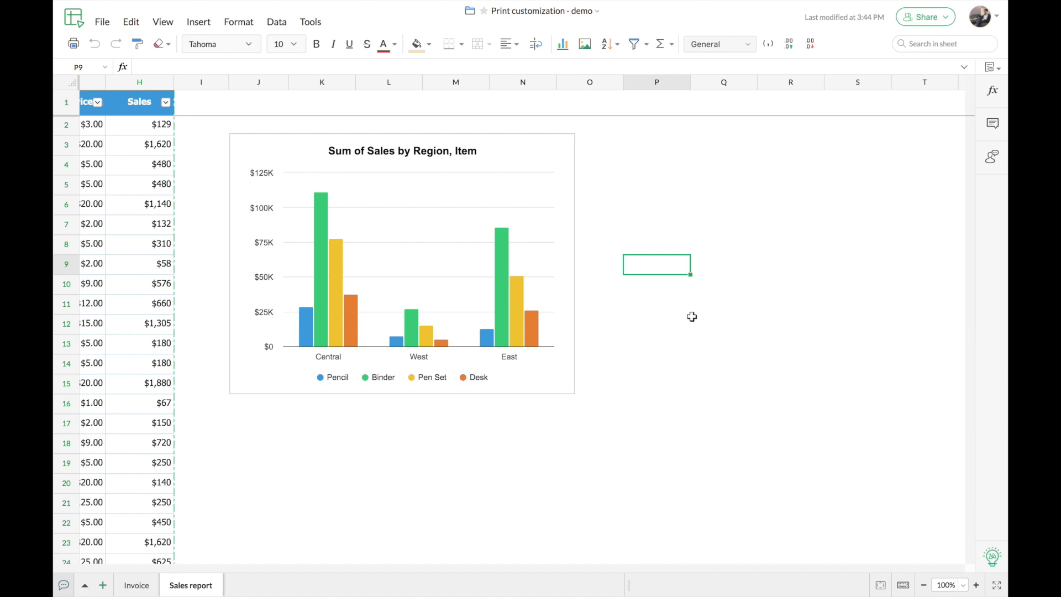
Enter a formula in cell P9 that joins a sales rep's first and last names with CHAR(9) between them.
text(="Ming")
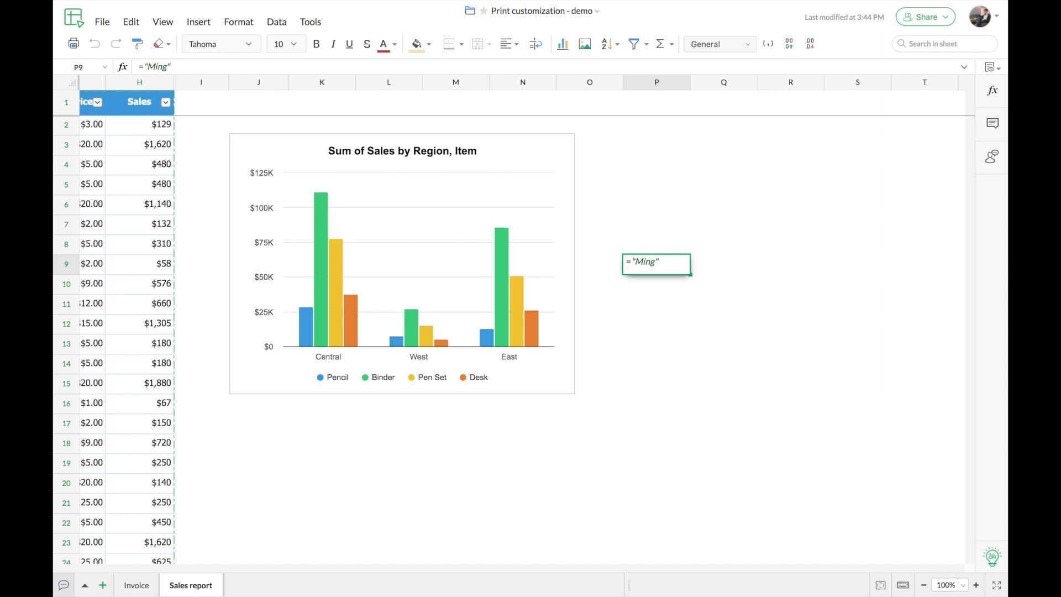
text(&char)
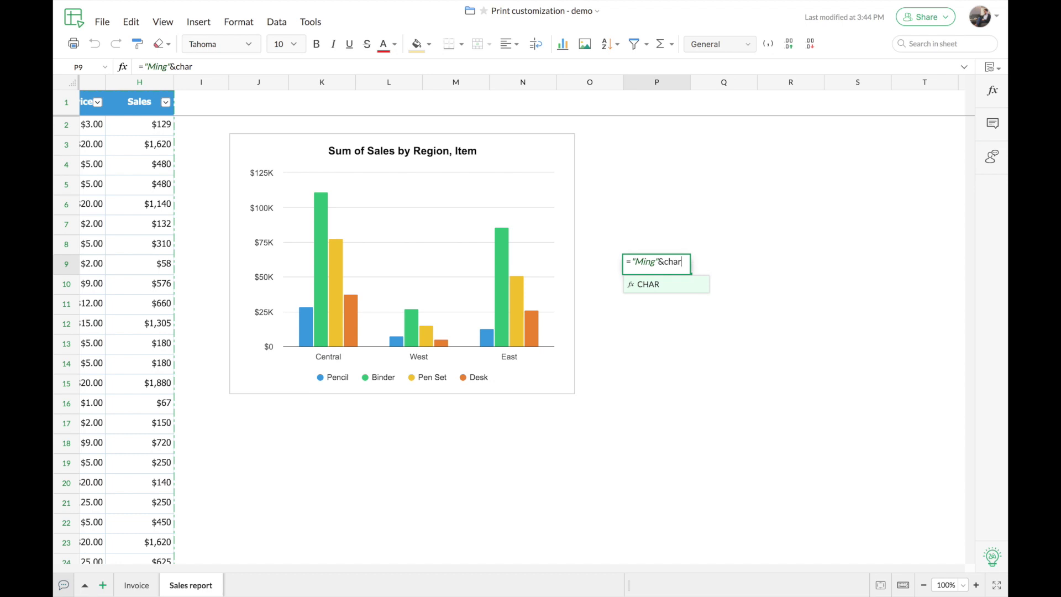
key(Tab)
text(9)&"Yin)
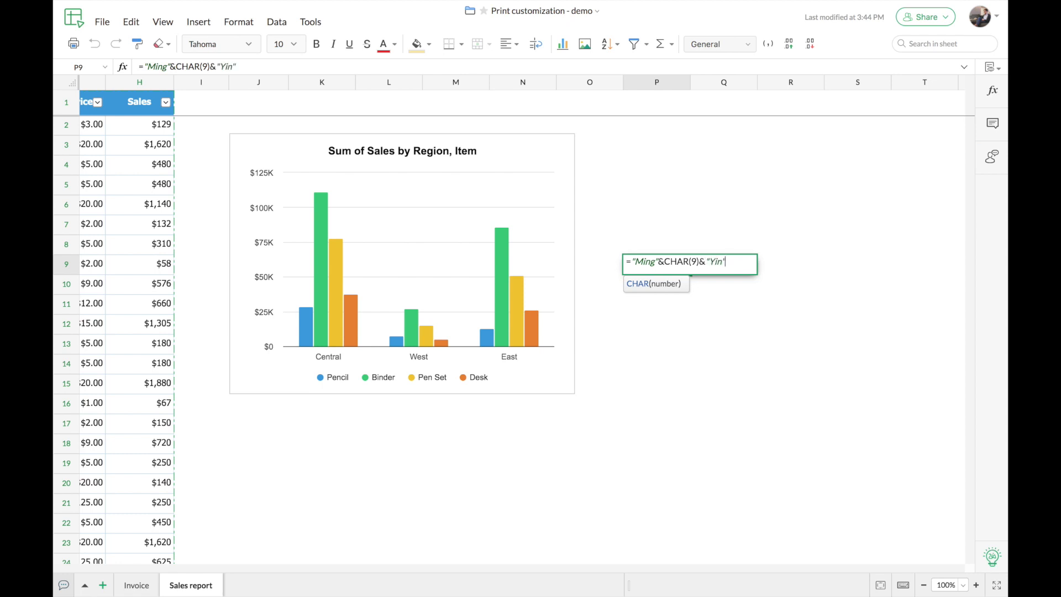
key(Return)
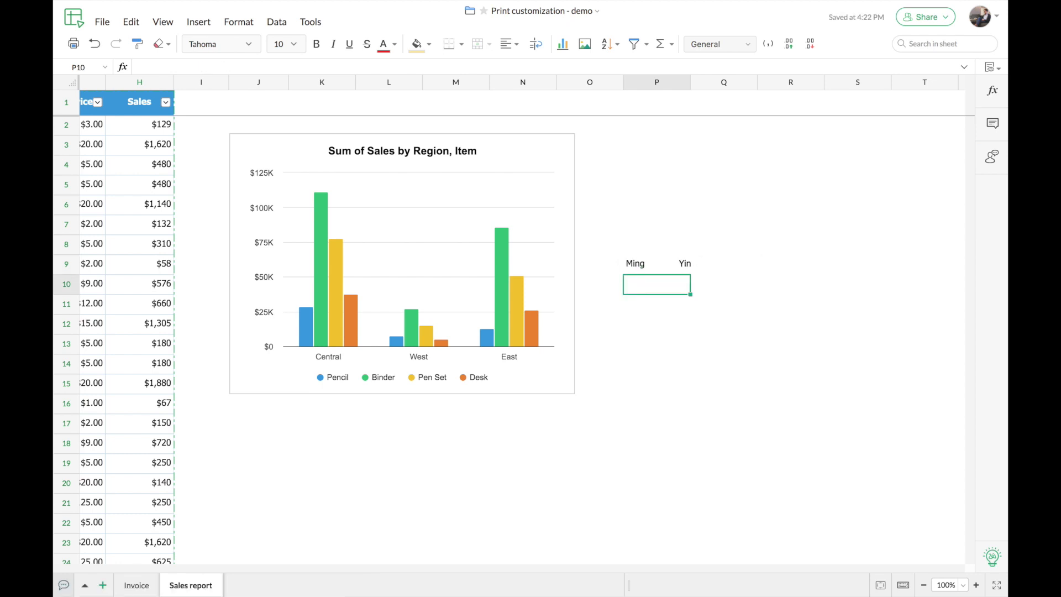
Enter a CLEAN formula in cell P11 that refers to cell P9.
key(Down)
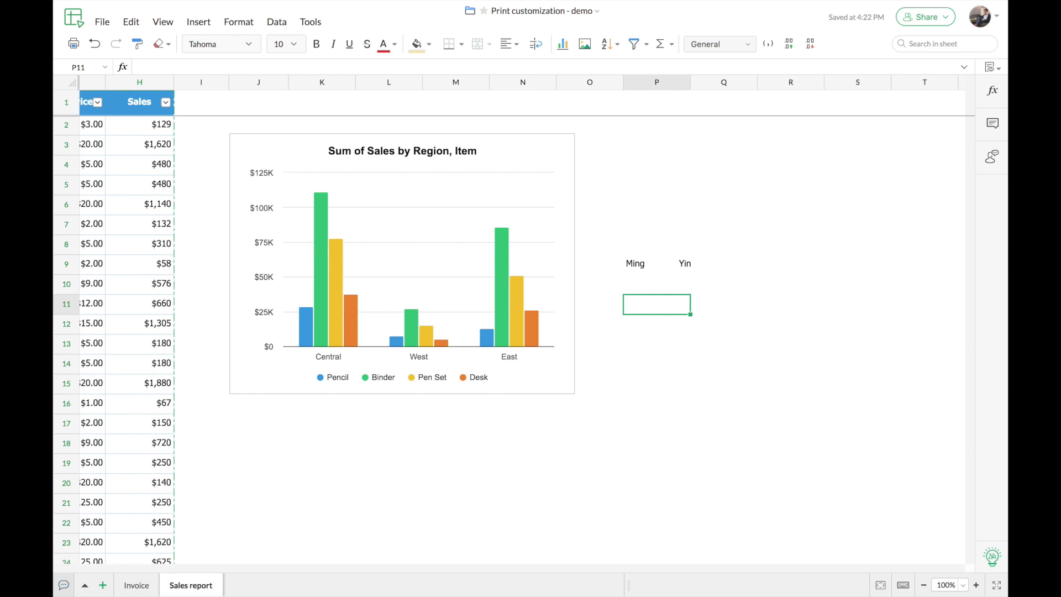
text(=clean)
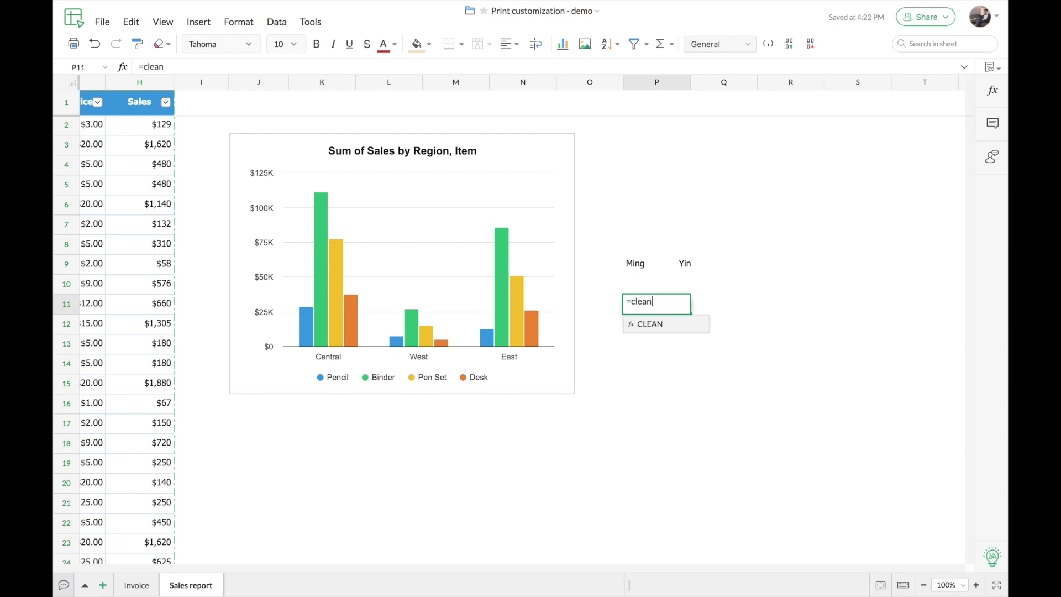
key(Tab)
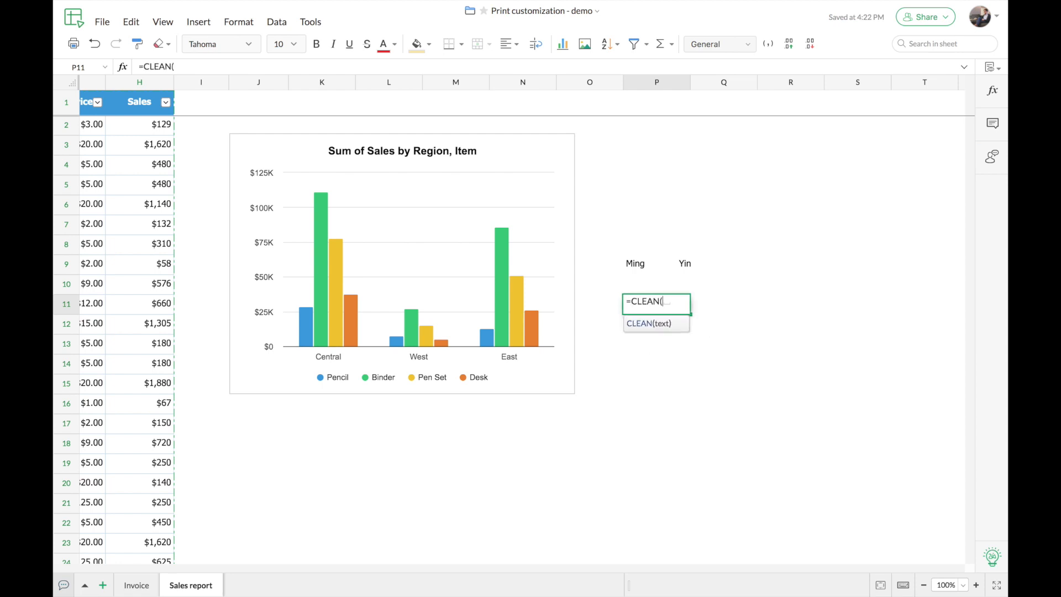
click(663, 268)
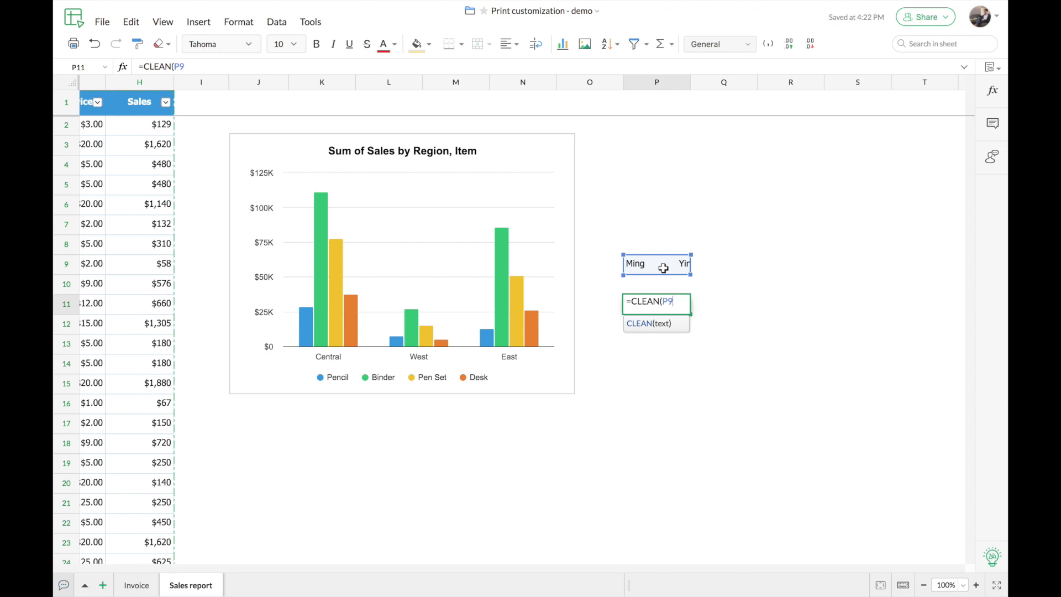
key(Return)
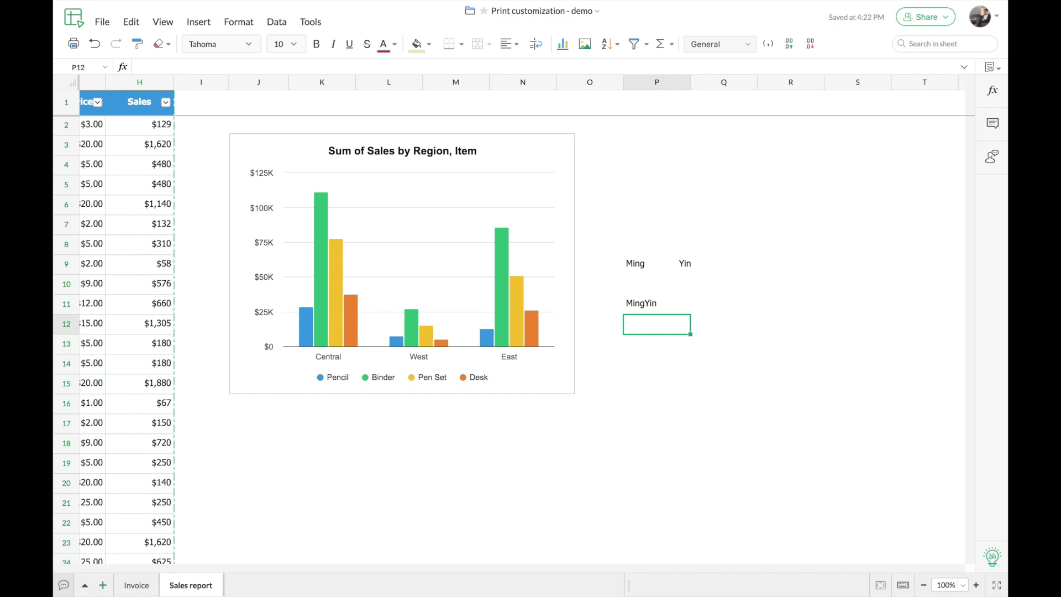
Replace the formula in P9 with the rep's first and last names separated by a line break, and check the CLEAN cell P11.
key(Up)
key(Up)
key(Up)
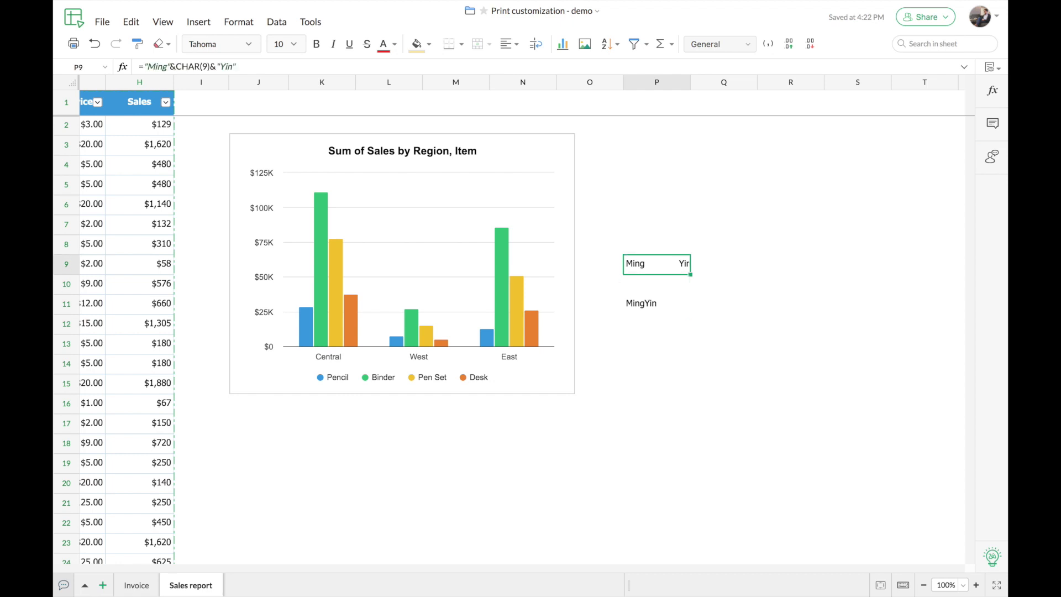
key(Delete)
text(Ming)
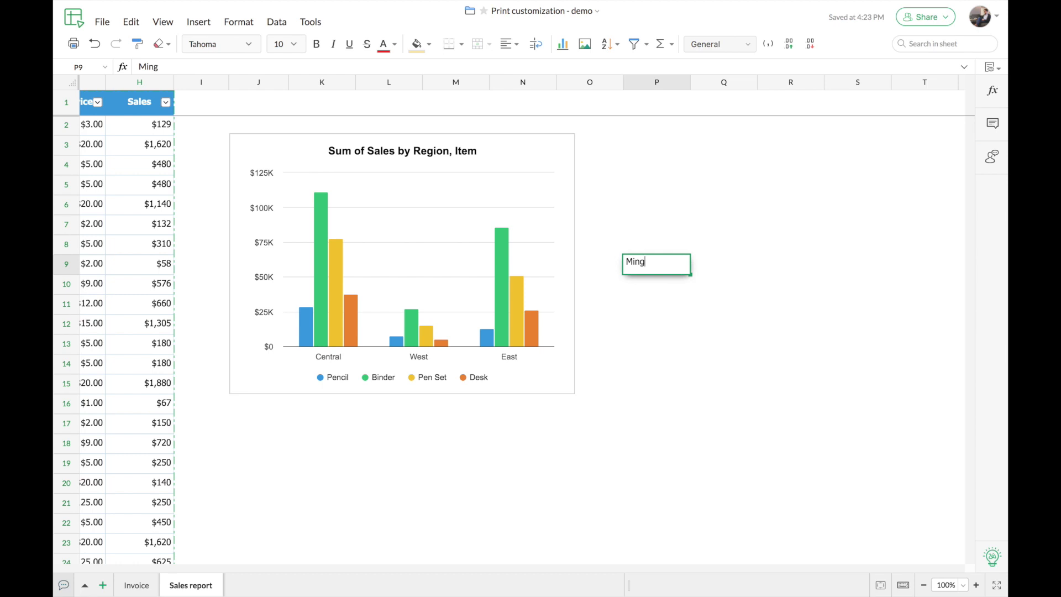
key(alt+Return)
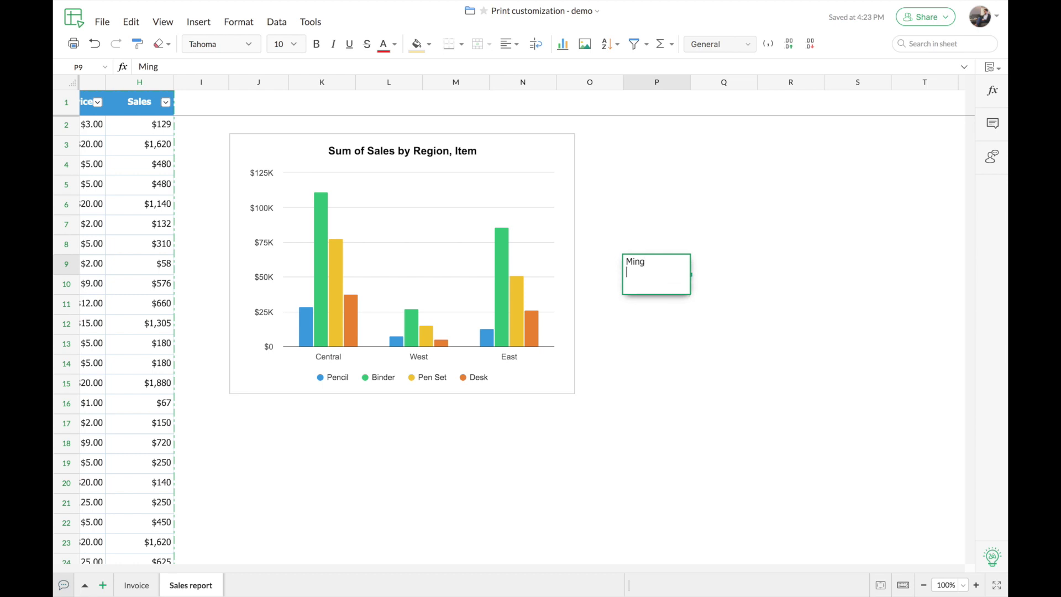
text(Yin)
key(Return)
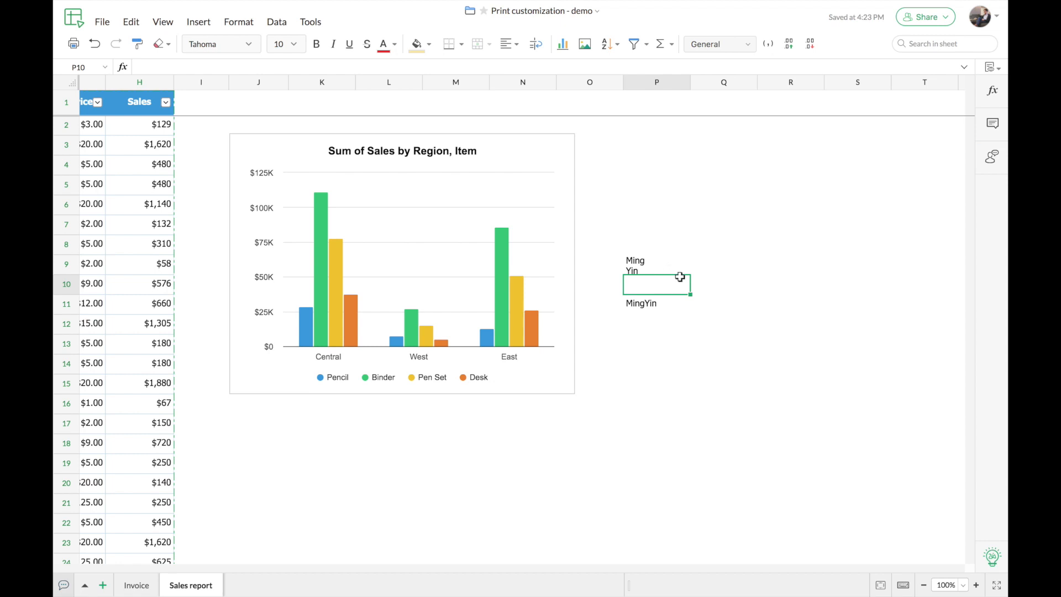
click(670, 305)
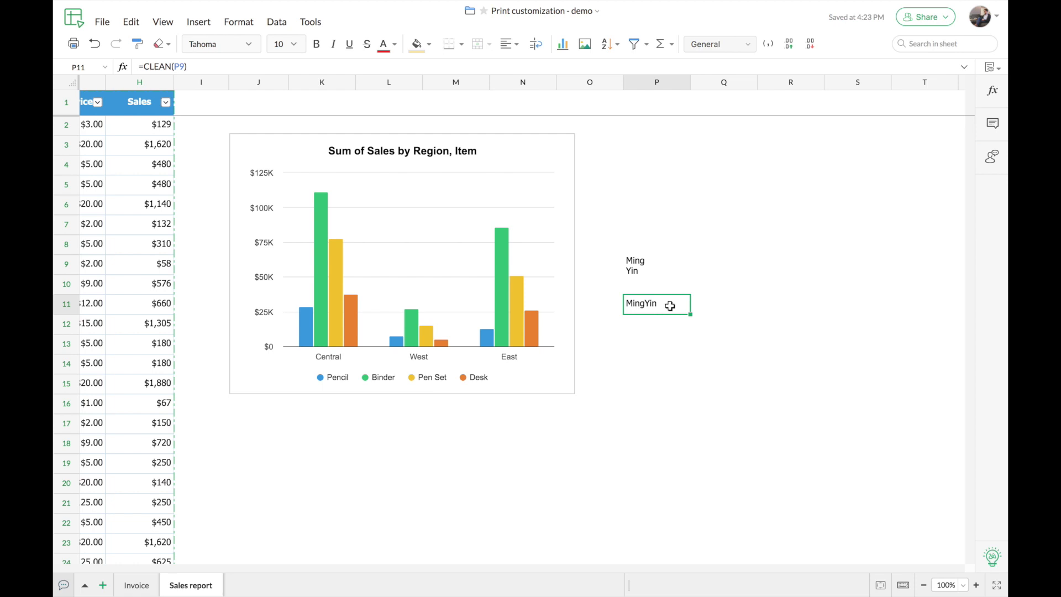
key(Home)
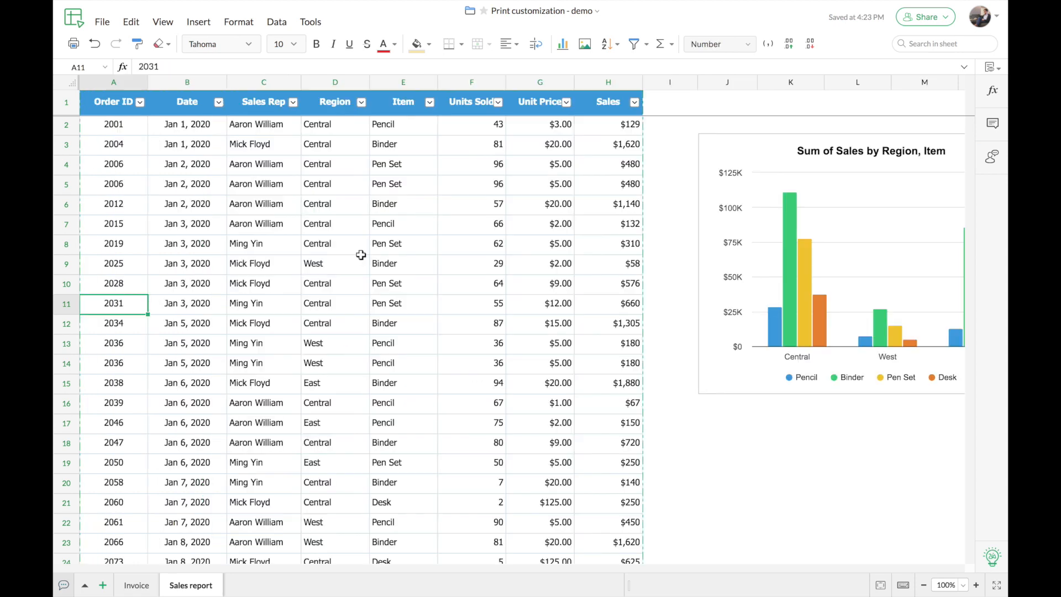